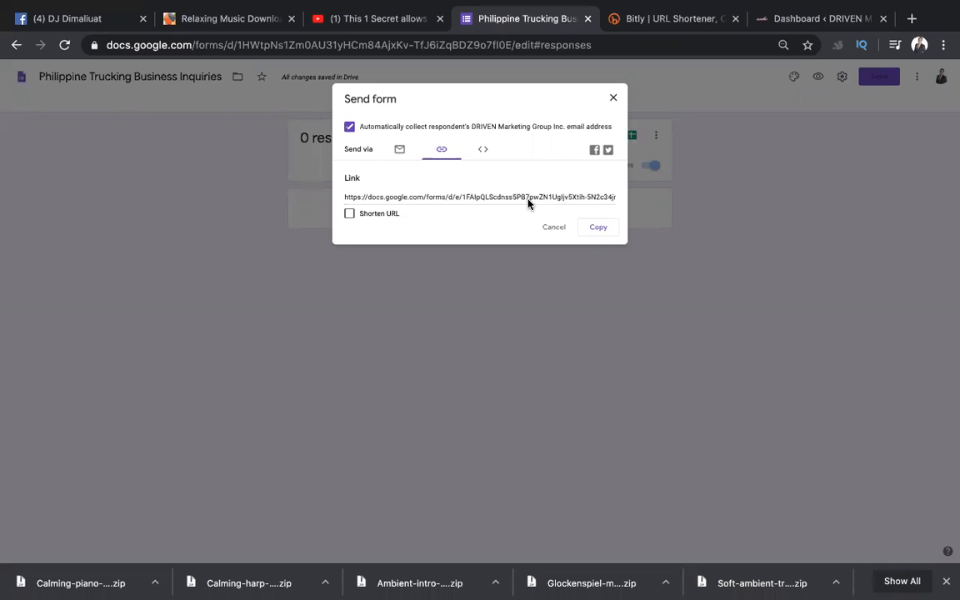
# Shorten the Philippine Trucking Business Inquiries form's share link and copy it.
pyautogui.click(406, 196)
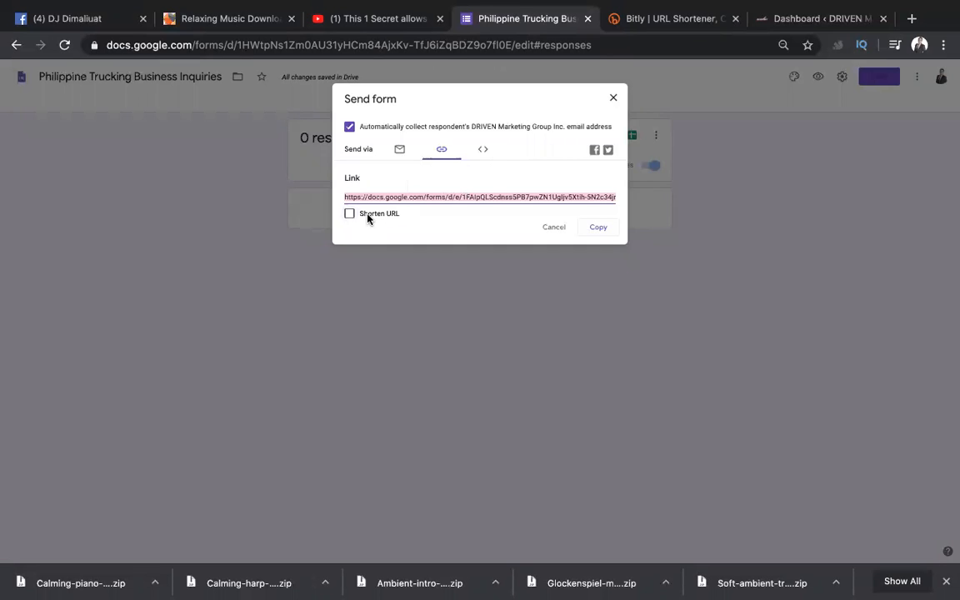
pyautogui.click(411, 177)
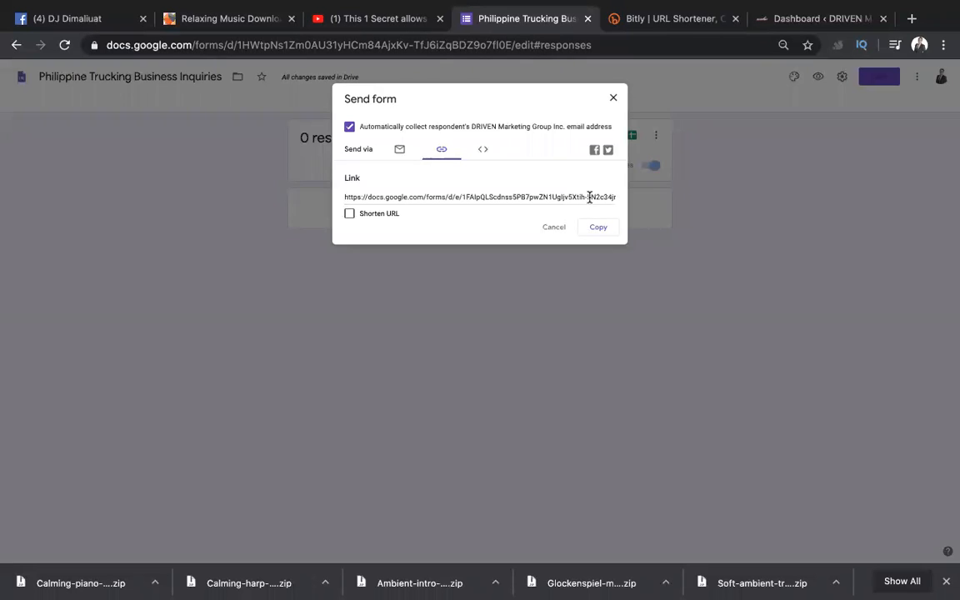
pyautogui.click(350, 214)
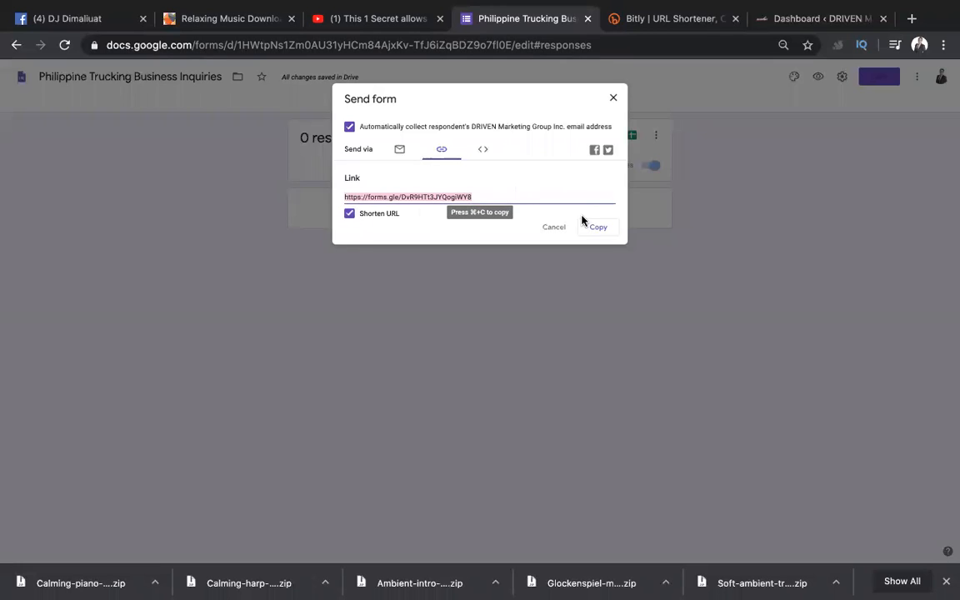
pyautogui.click(598, 228)
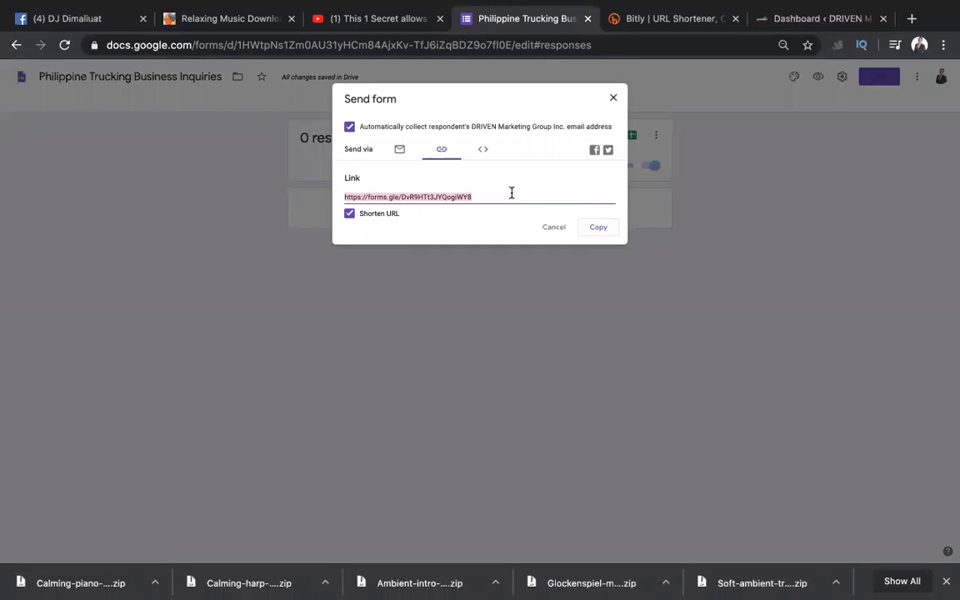
# Switch to Bitly and shorten the copied form link there.
pyautogui.click(680, 20)
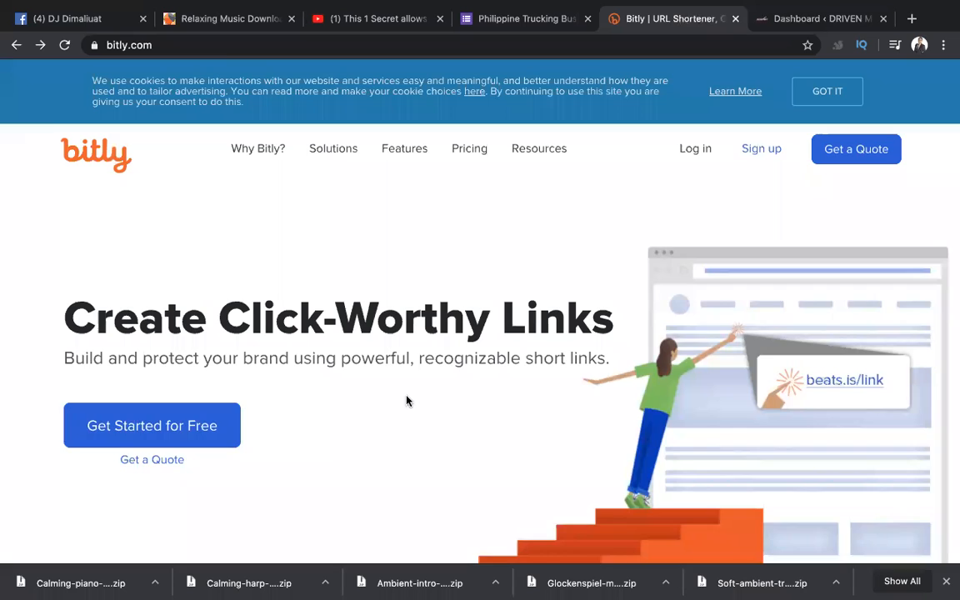
pyautogui.scroll(-2, 407, 401)
pyautogui.click(148, 480)
pyautogui.hotkey('ctrl', 'v')
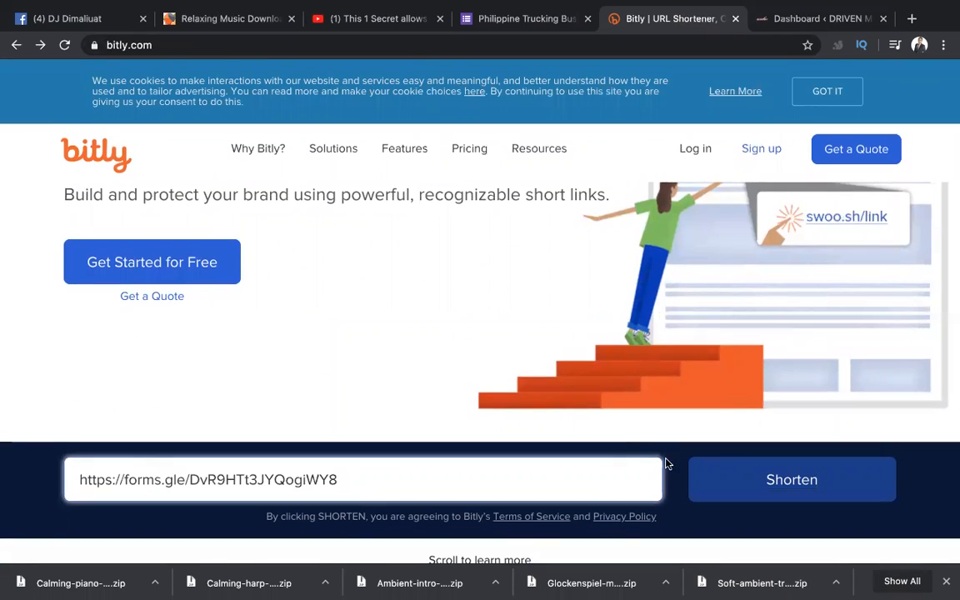
pyautogui.click(787, 483)
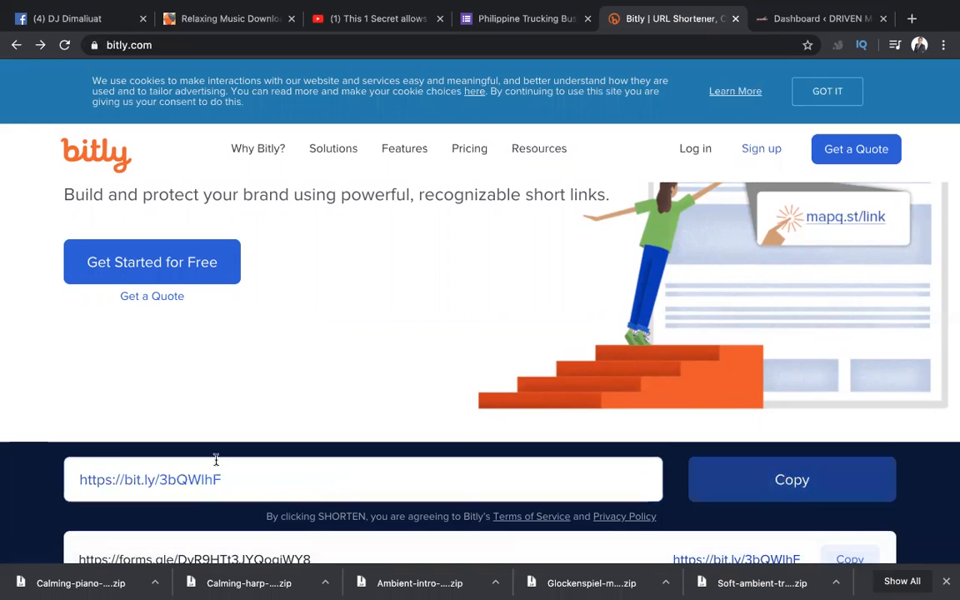
pyautogui.scroll(-1, 150, 447)
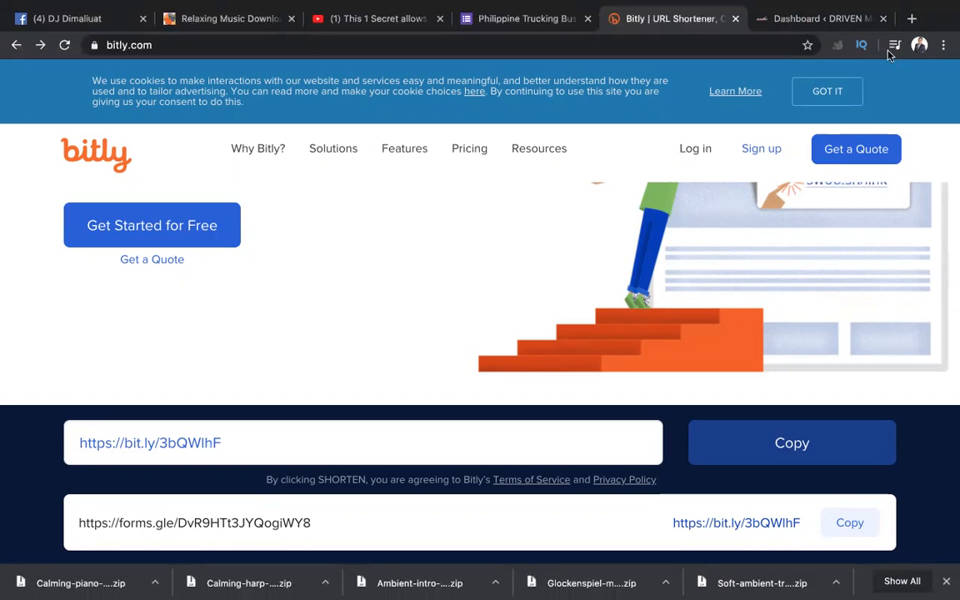
# Open the custom short link karladu.com/stayathomeincome in a new browser tab.
pyautogui.press('super+t')
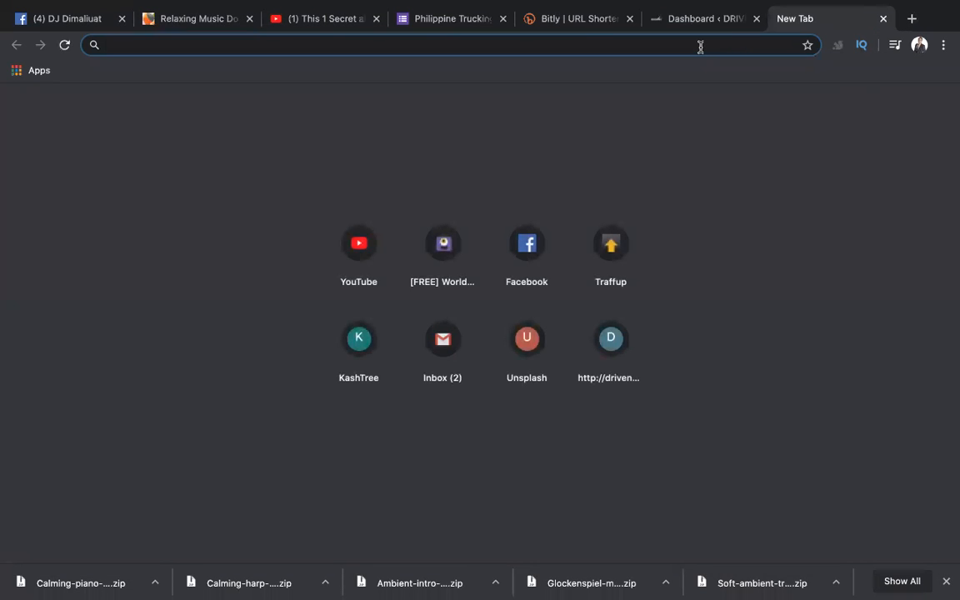
pyautogui.write('karladu.com/')
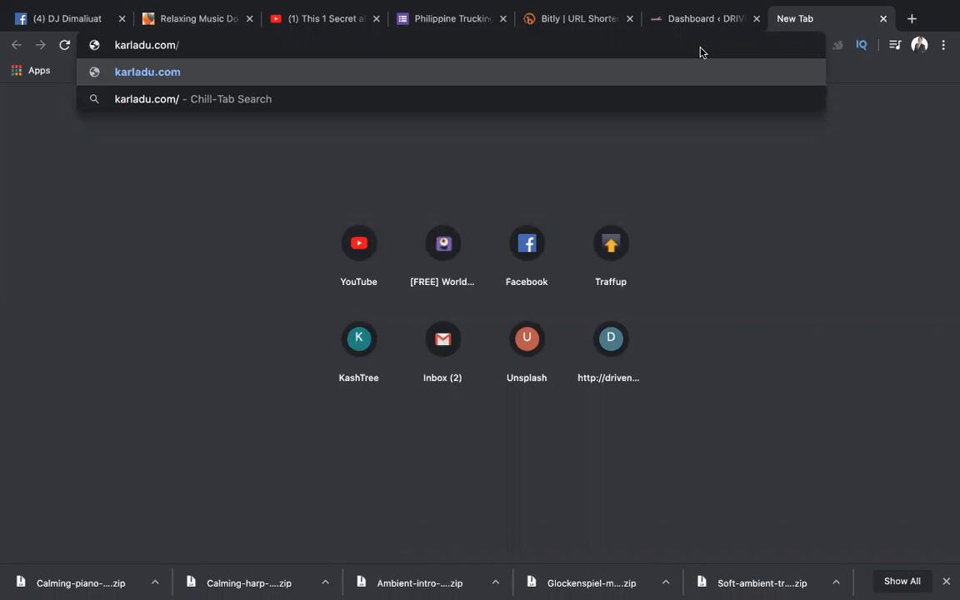
pyautogui.write('sf')
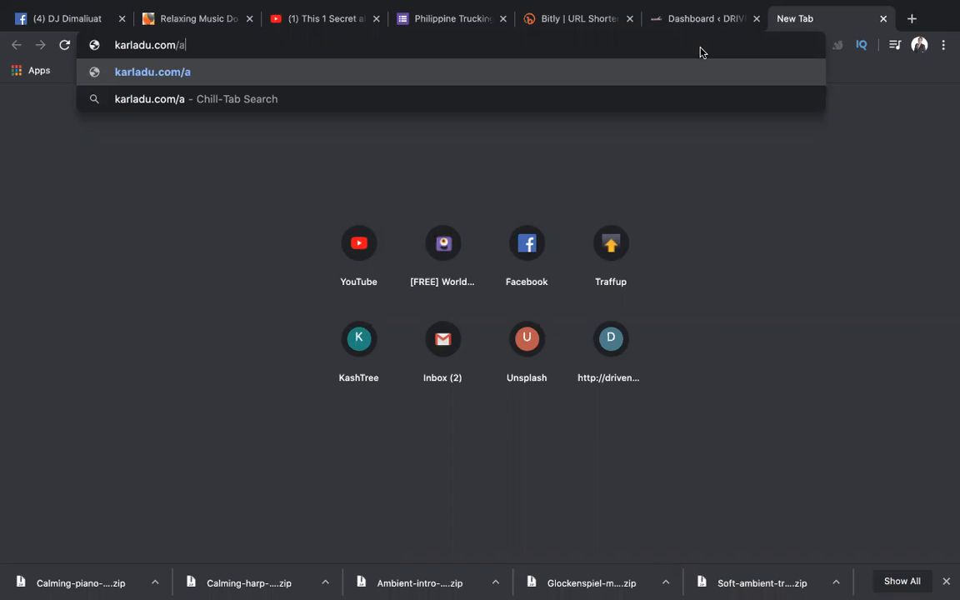
pyautogui.press('BackSpace')
pyautogui.write('tayathomeincome')
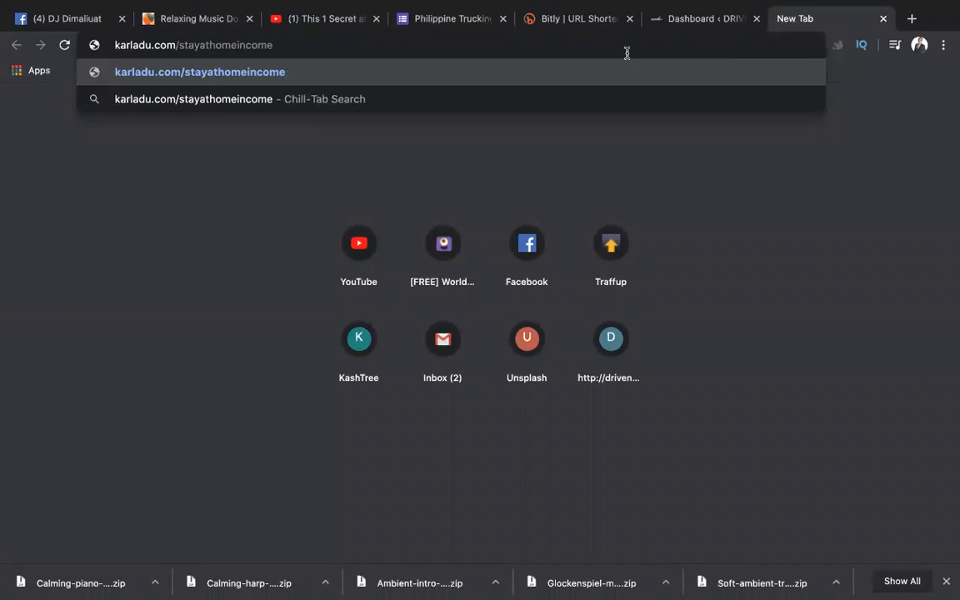
pyautogui.press('Return')
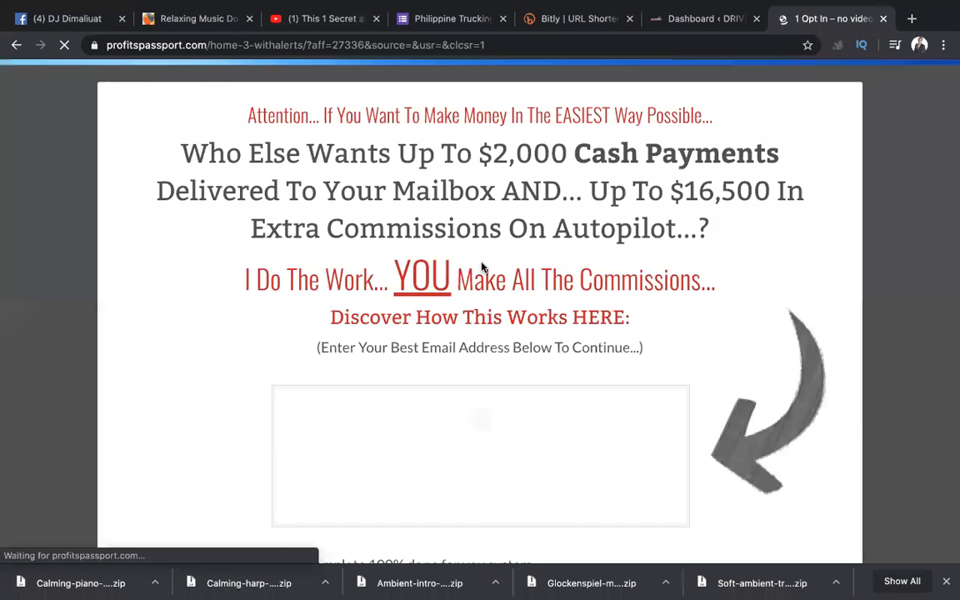
# Examine the landing page's headline, e-mail opt-in form and list of benefits.
pyautogui.scroll(-2, 550, 275)
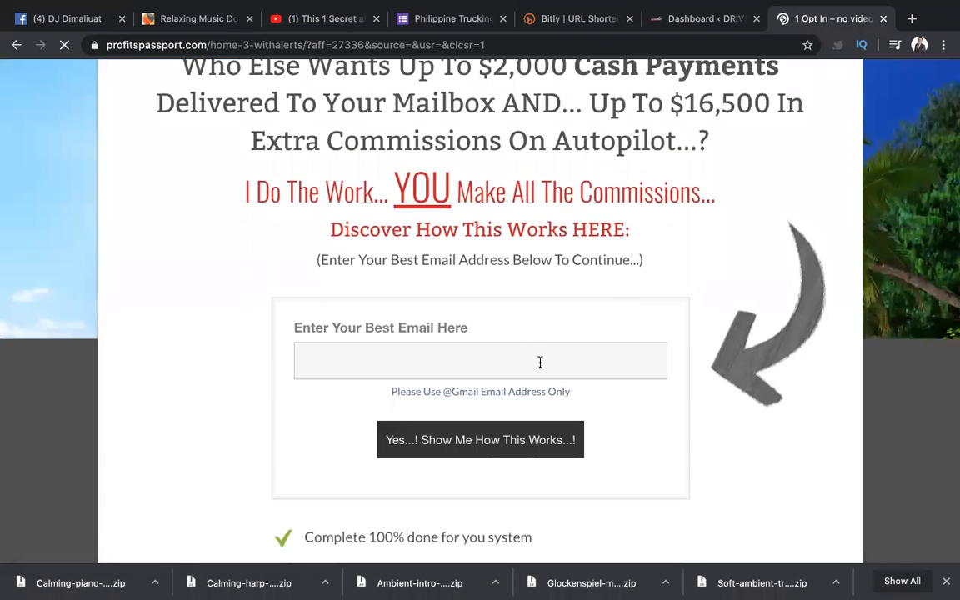
pyautogui.scroll(-3, 540, 362)
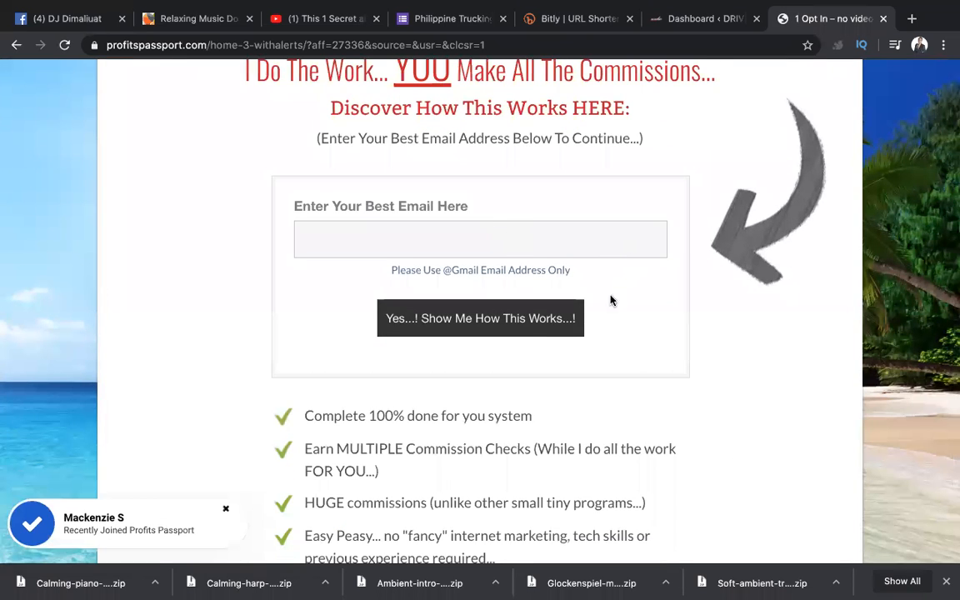
pyautogui.scroll(-2, 651, 315)
pyautogui.scroll(-1, 642, 259)
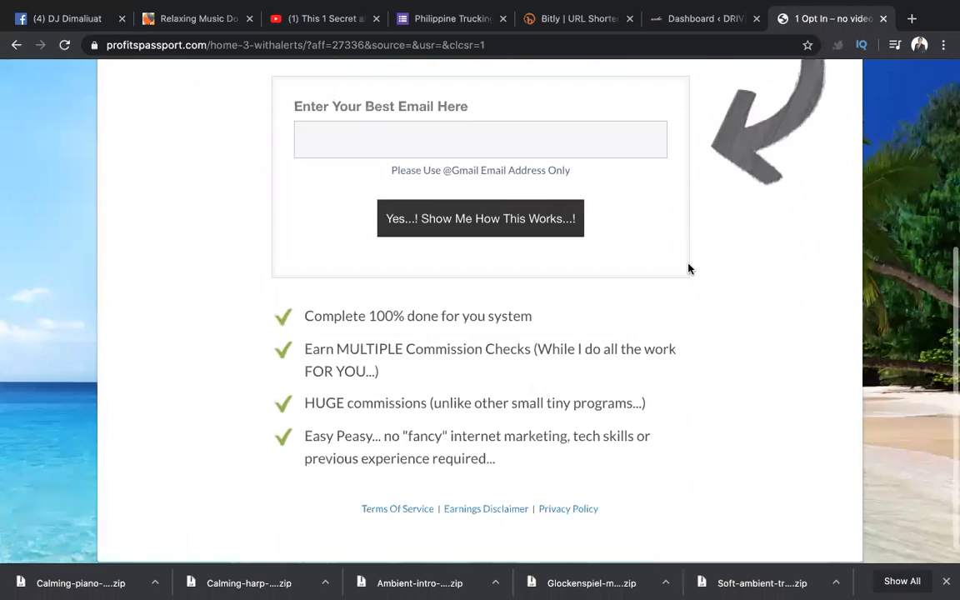
pyautogui.scroll(-1, 690, 236)
pyautogui.scroll(5, 690, 236)
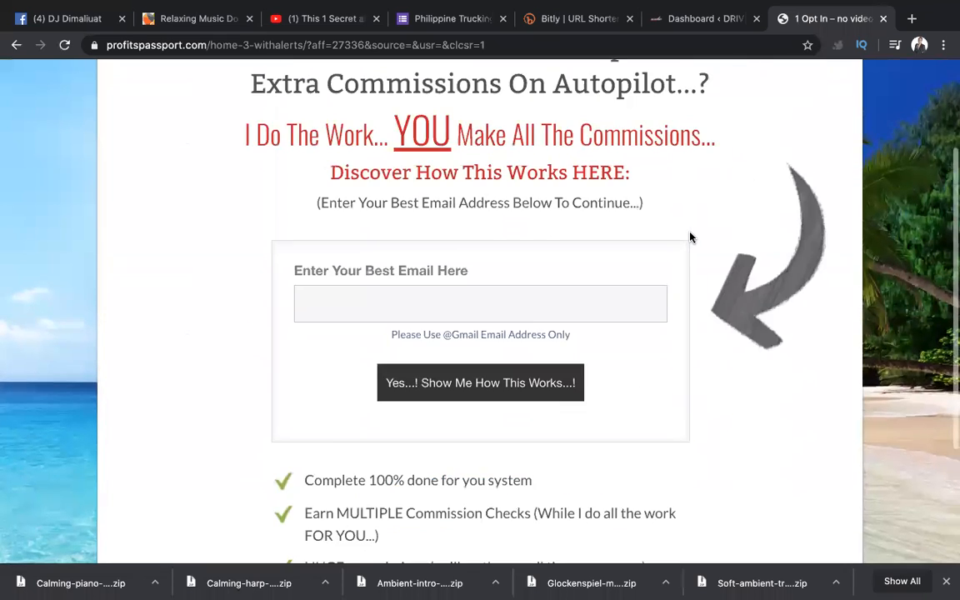
pyautogui.scroll(-1, 666, 168)
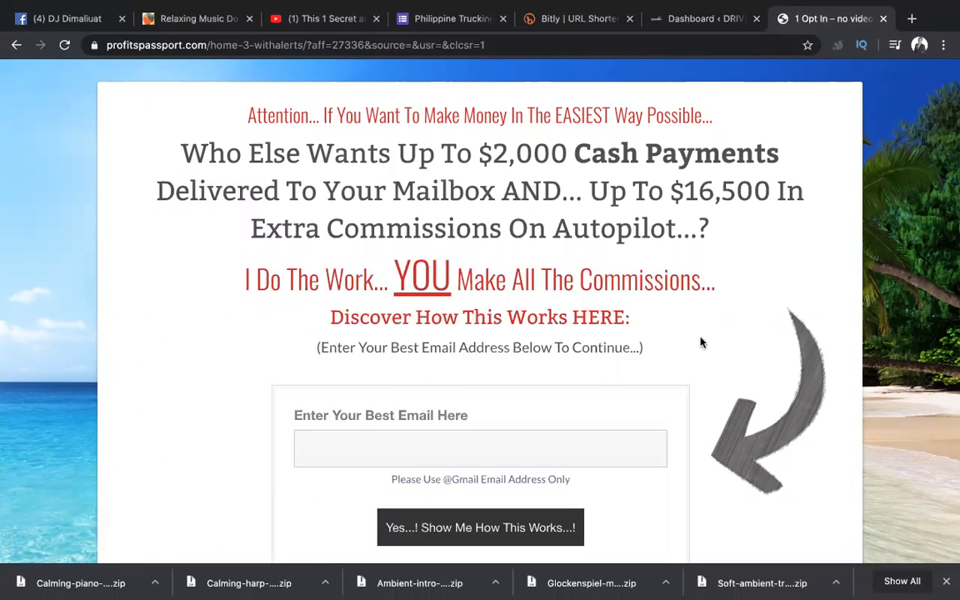
# Switch to the DRIVEN Marketing Group WordPress dashboard and open the page for adding new plugins.
pyautogui.click(691, 25)
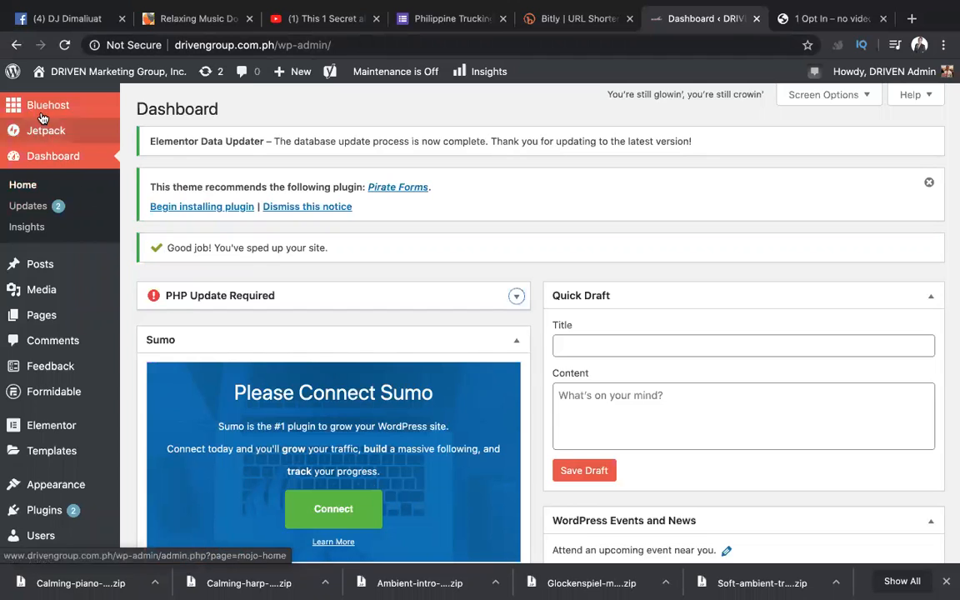
pyautogui.moveTo(40, 274)
pyautogui.scroll(-2, 54, 417)
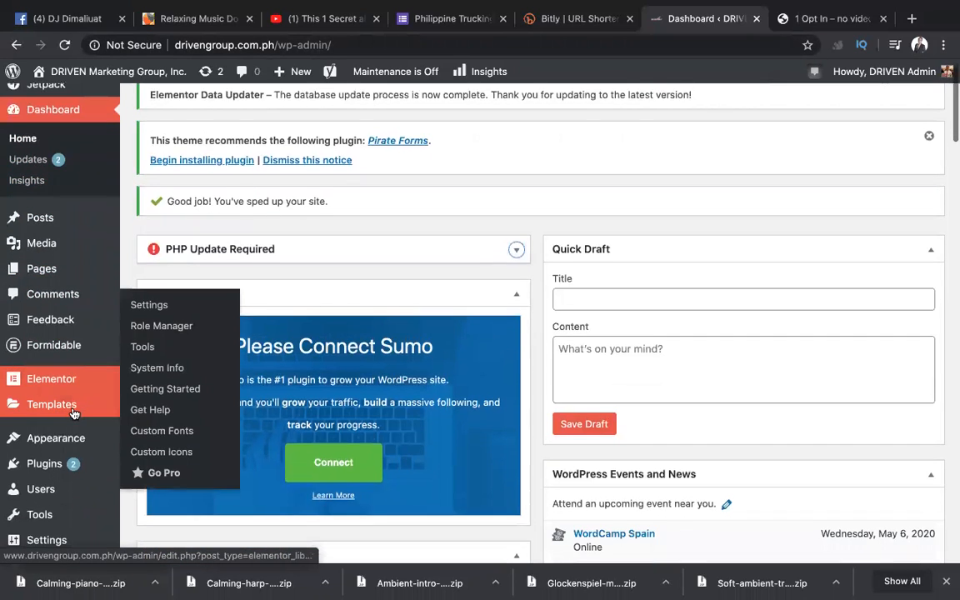
pyautogui.moveTo(48, 421)
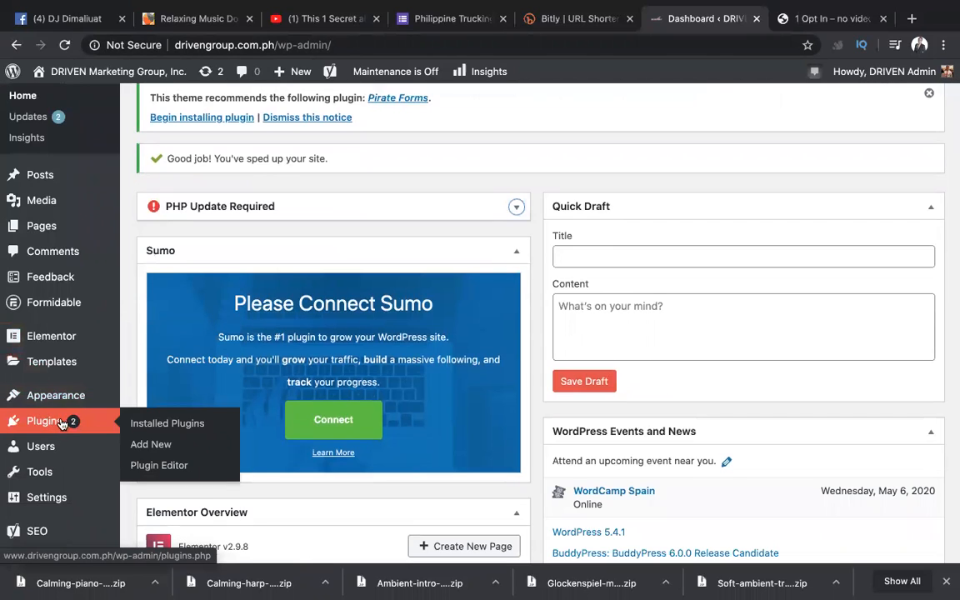
pyautogui.click(150, 446)
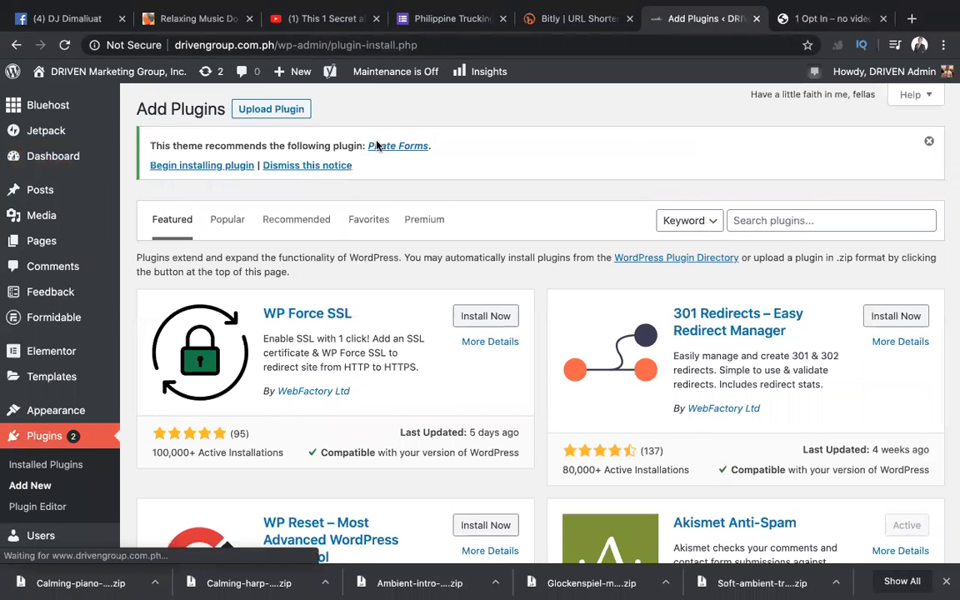
# Search the plugin directory for "pretty link" and install and activate the Pretty Links plugin.
pyautogui.scroll(-3, 423, 350)
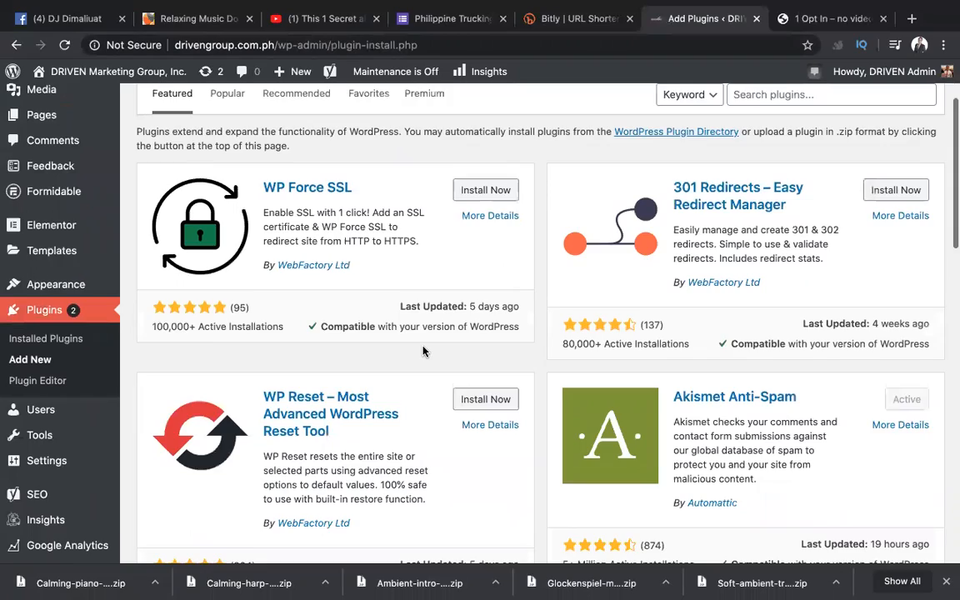
pyautogui.scroll(-10, 422, 351)
pyautogui.scroll(-4, 424, 350)
pyautogui.scroll(12, 425, 343)
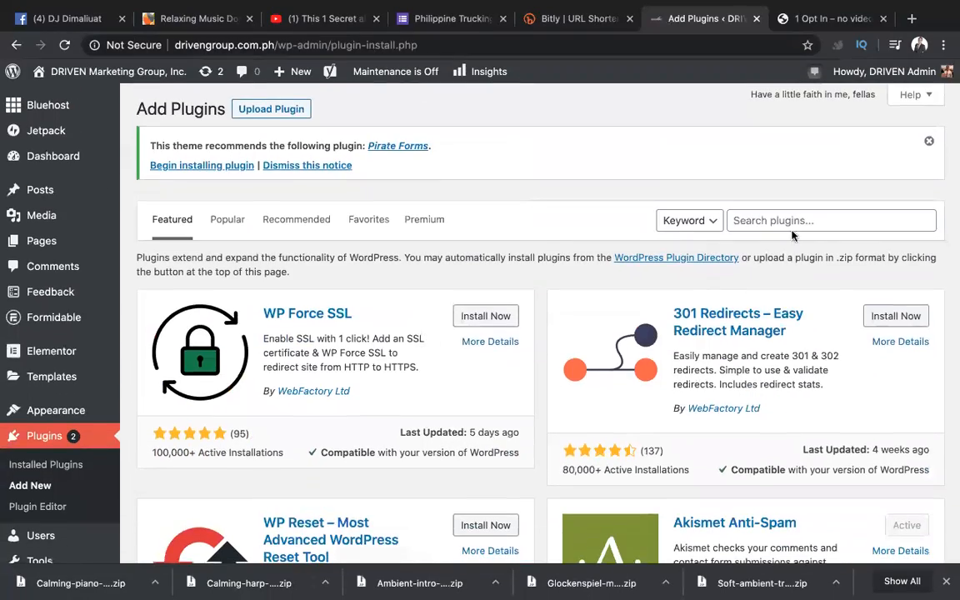
pyautogui.click(788, 221)
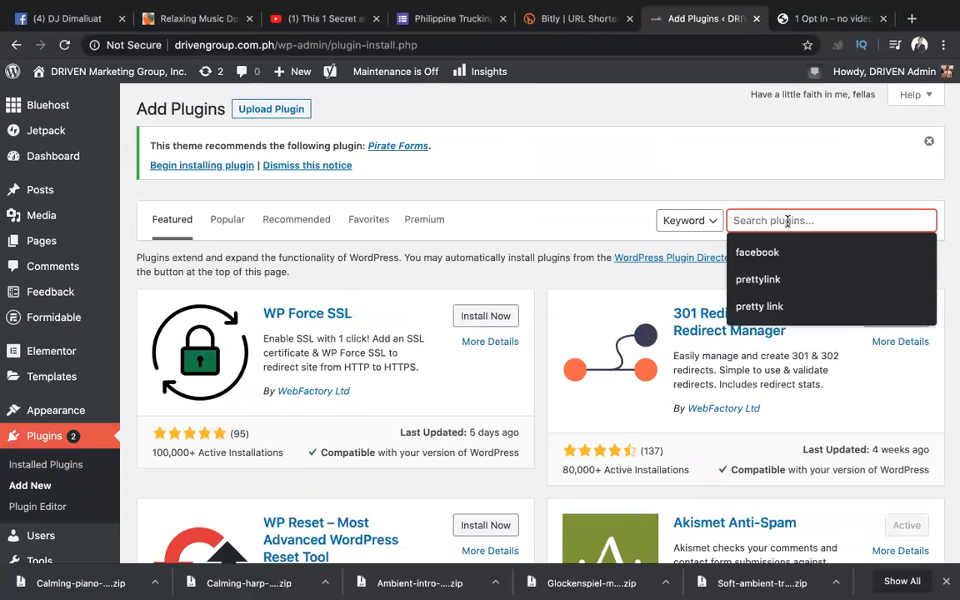
pyautogui.click(796, 308)
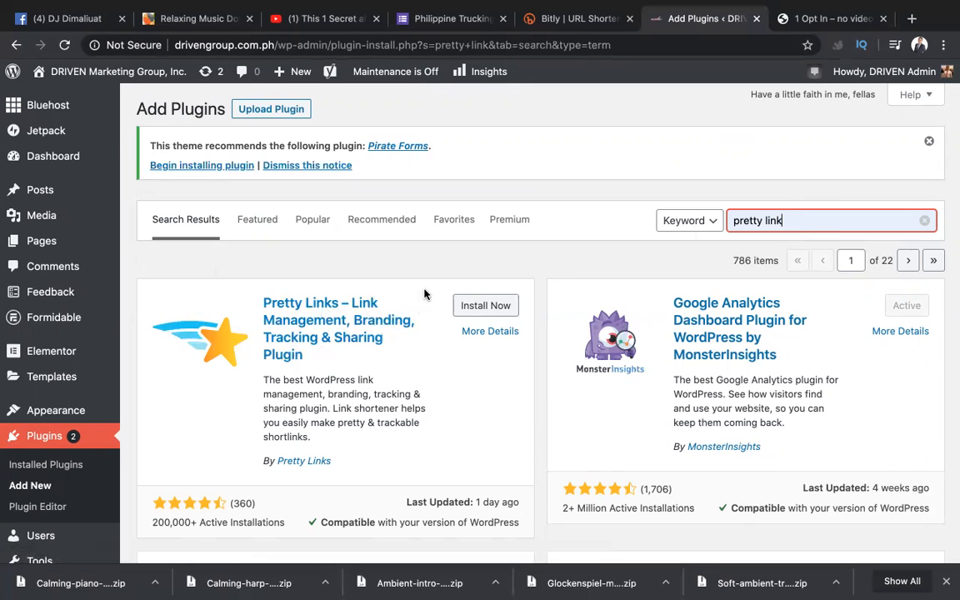
pyautogui.click(484, 305)
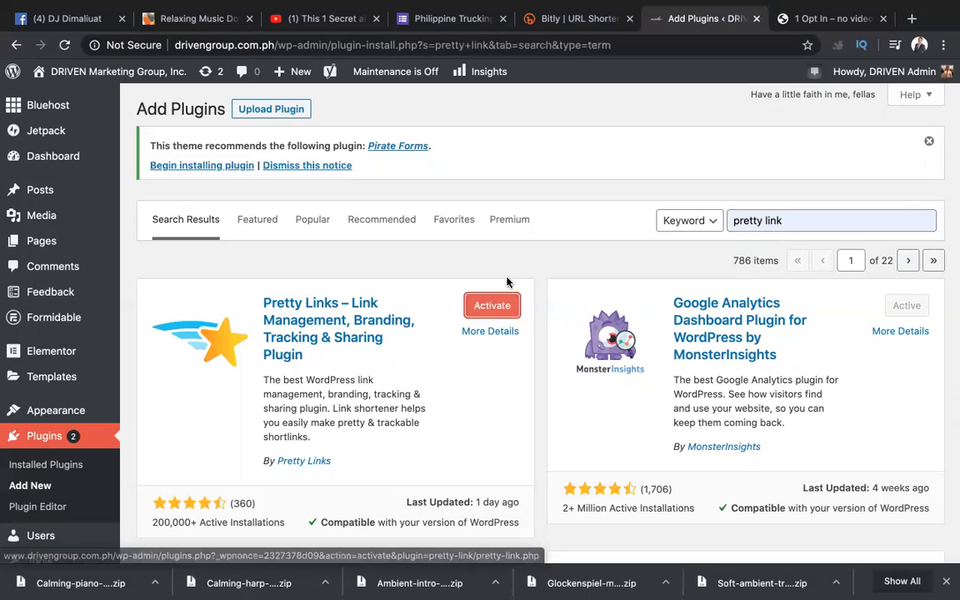
pyautogui.click(493, 306)
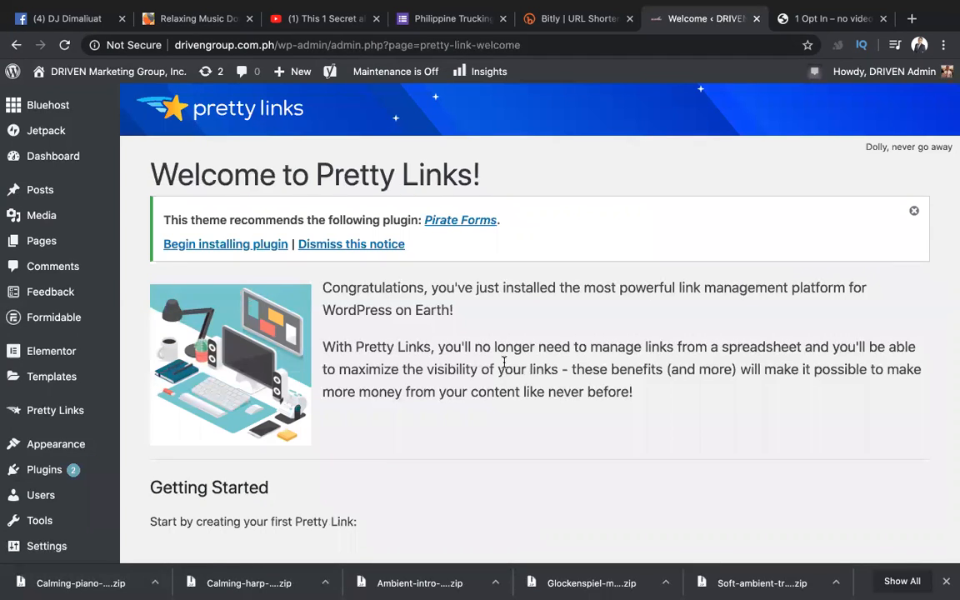
# Find Pretty Links among the installed plugins and open its developer's website.
pyautogui.moveTo(46, 470)
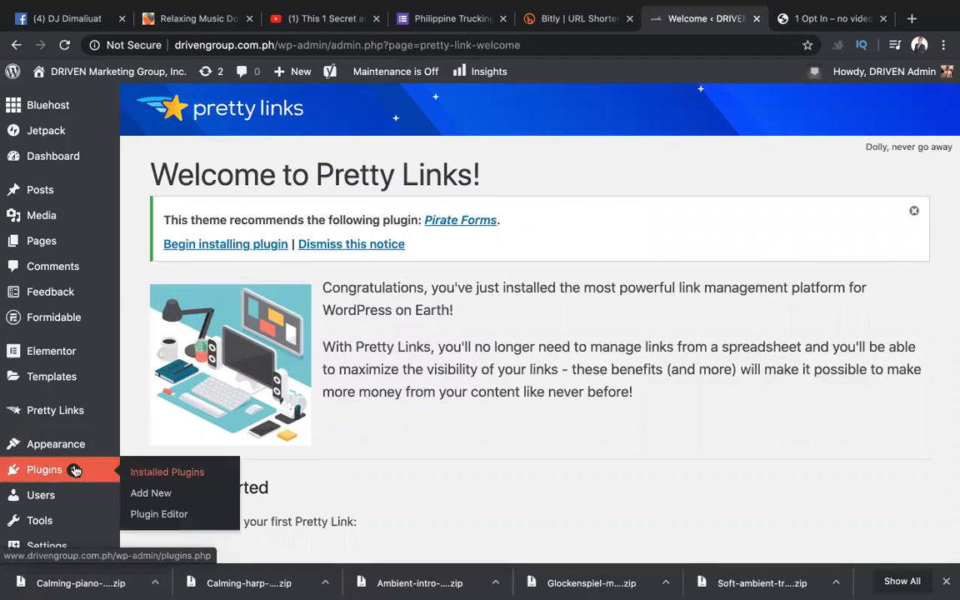
pyautogui.click(162, 480)
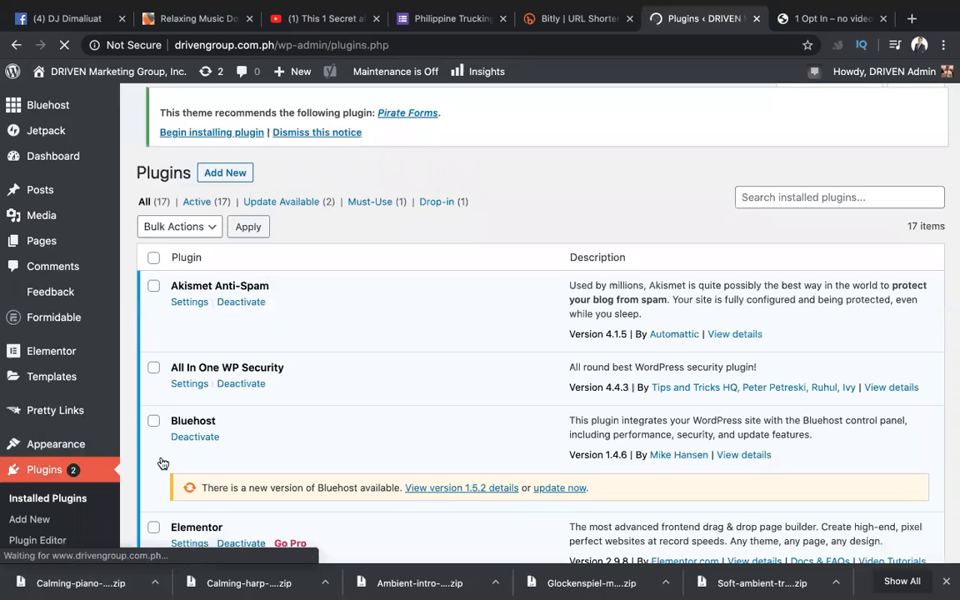
pyautogui.scroll(-5, 225, 368)
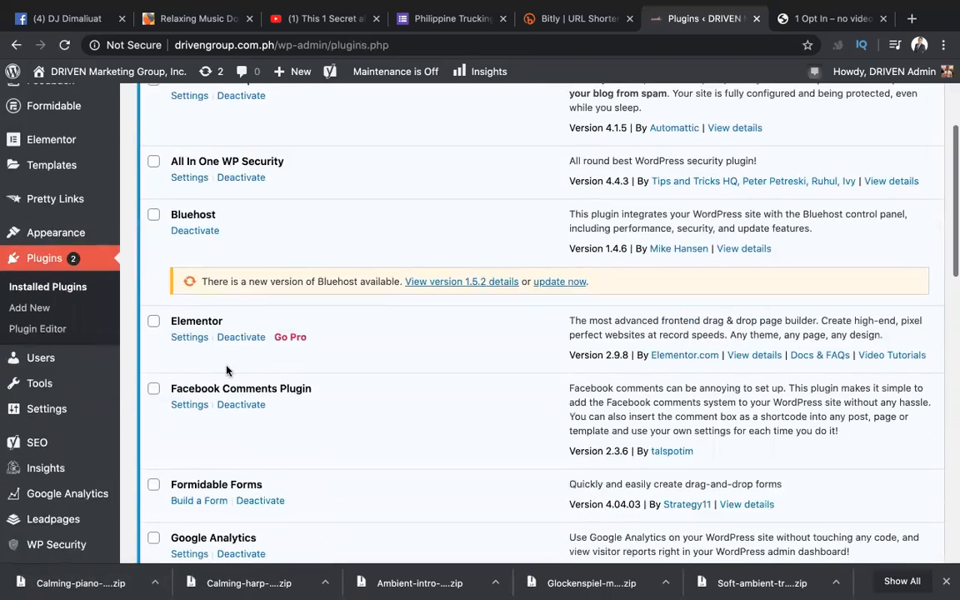
pyautogui.scroll(-10, 226, 369)
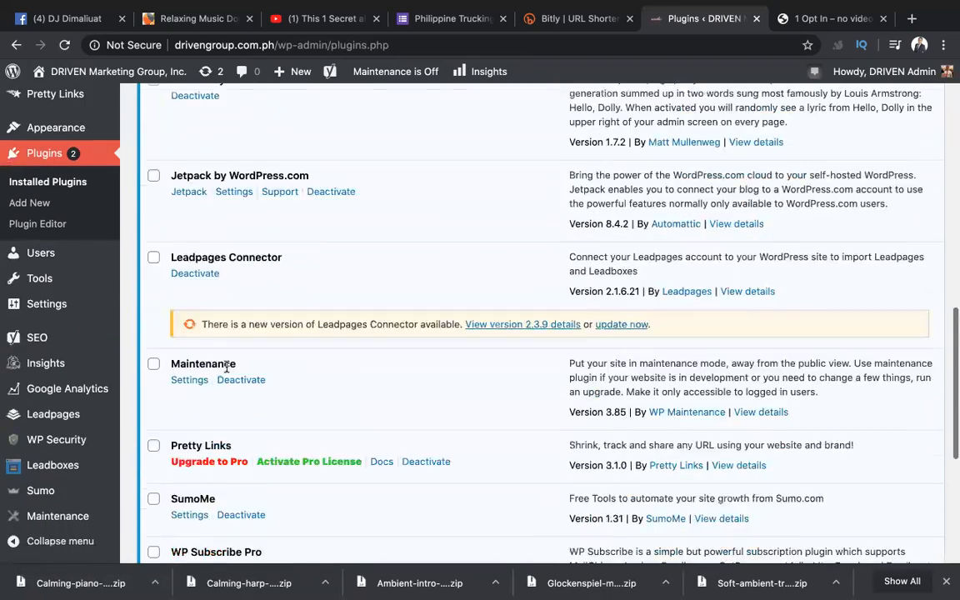
pyautogui.scroll(-3, 226, 366)
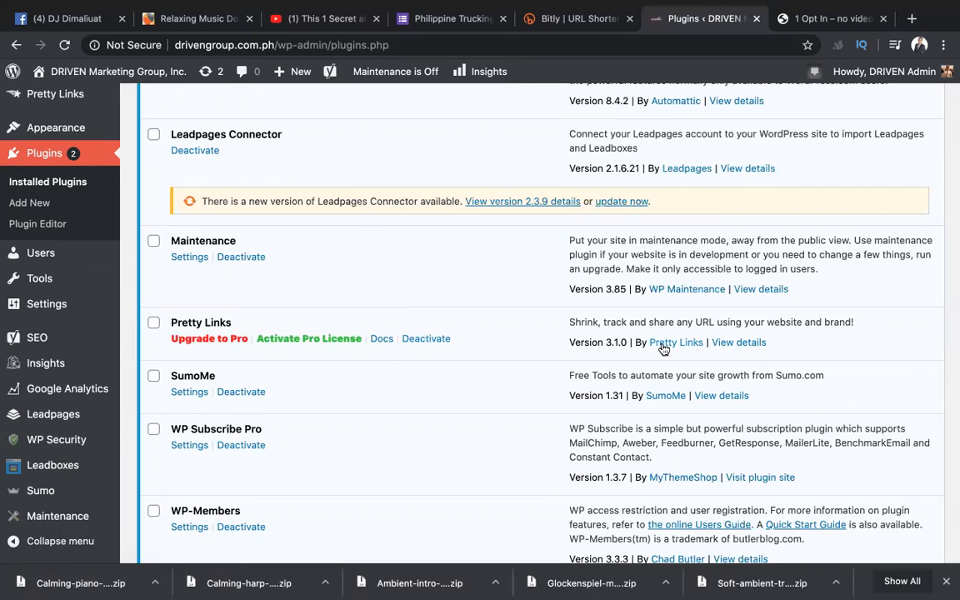
pyautogui.scroll(-1, 662, 349)
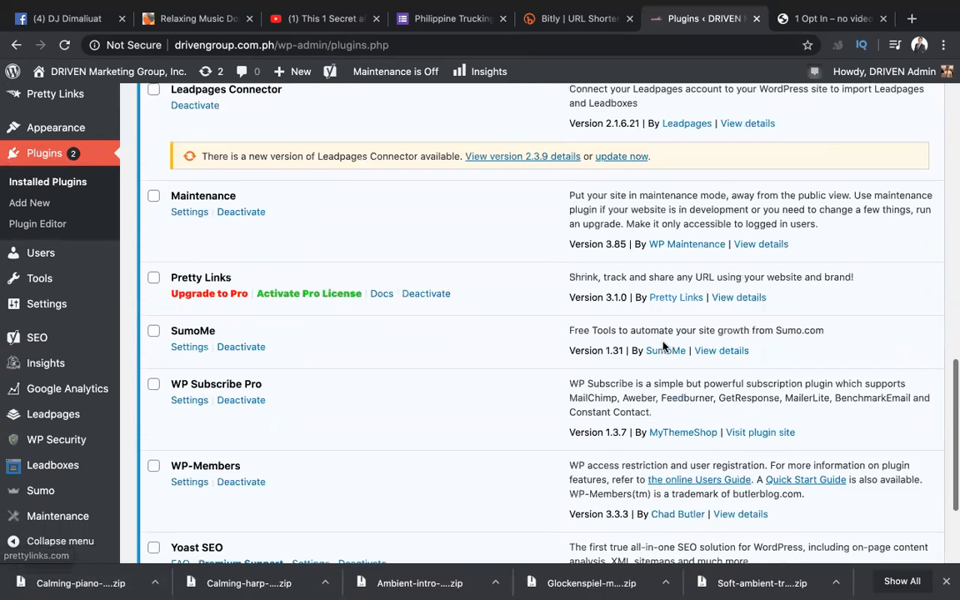
pyautogui.click(669, 283)
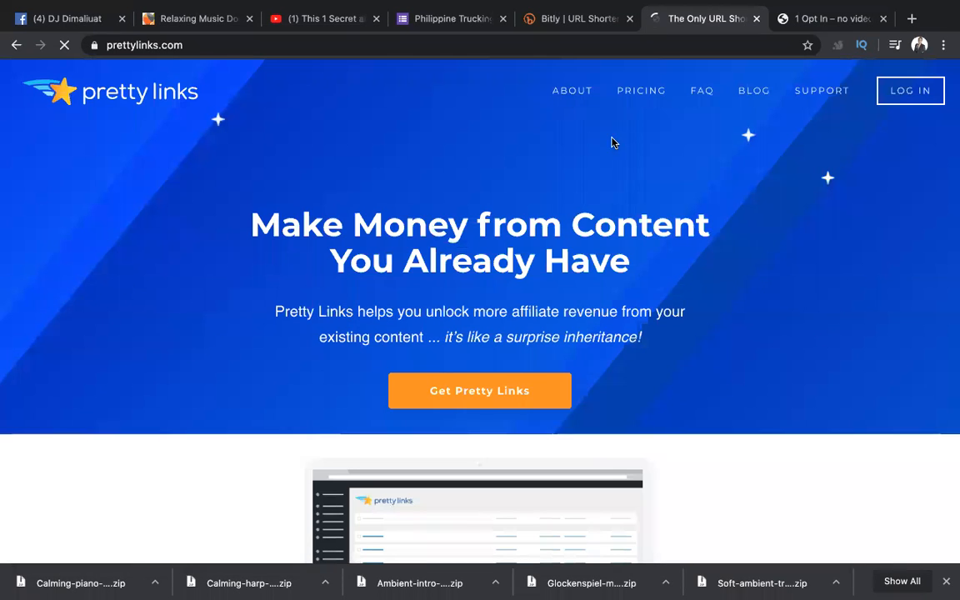
# Return to the WordPress plugins page and open the form for adding a new pretty link.
pyautogui.click(15, 46)
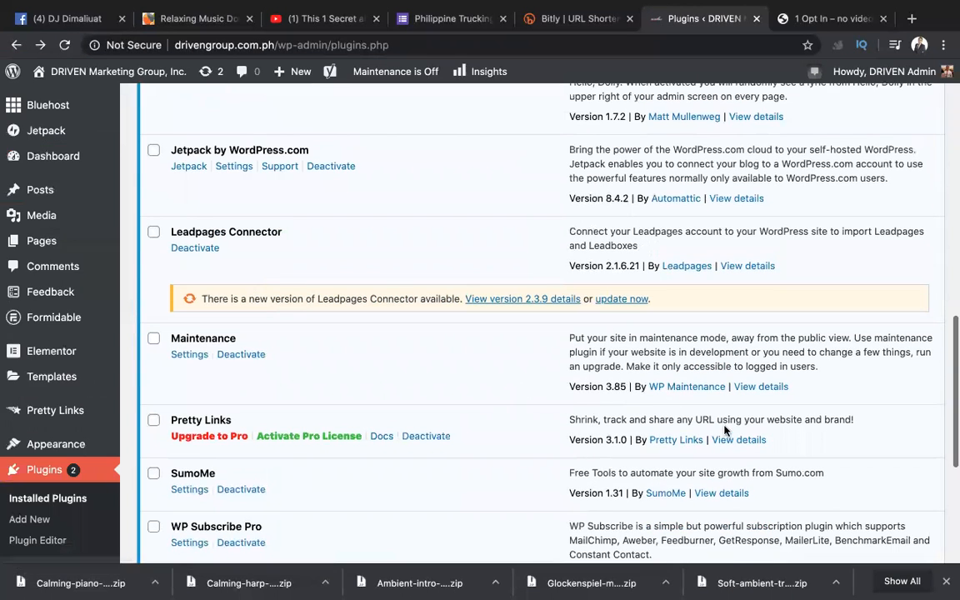
pyautogui.scroll(2, 465, 364)
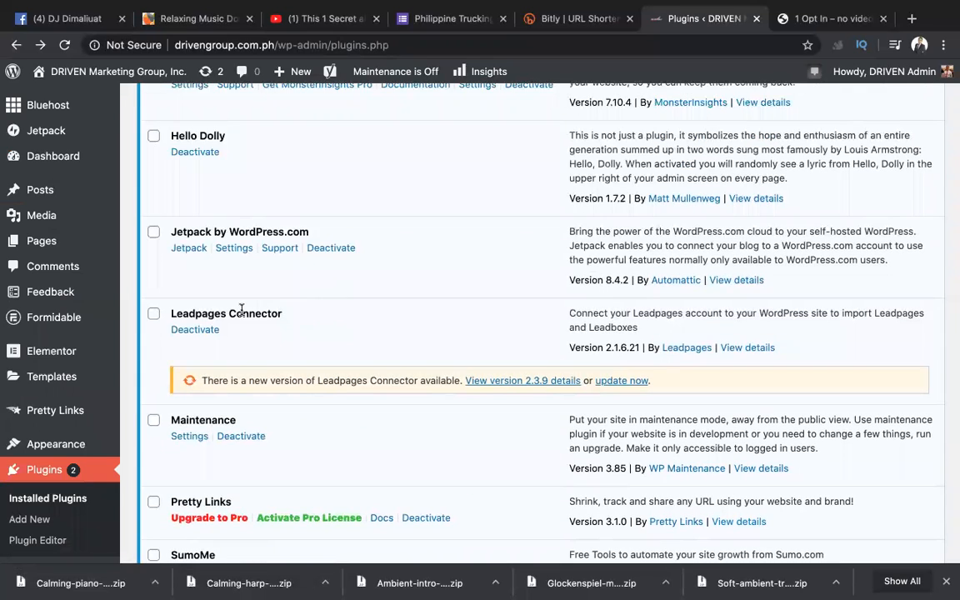
pyautogui.scroll(1, 225, 313)
pyautogui.moveTo(64, 421)
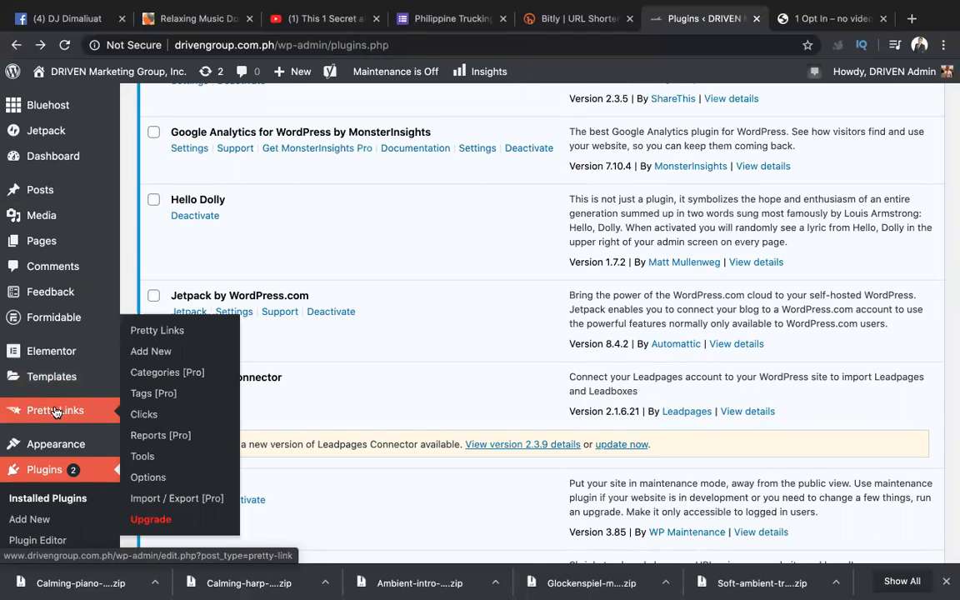
pyautogui.click(140, 357)
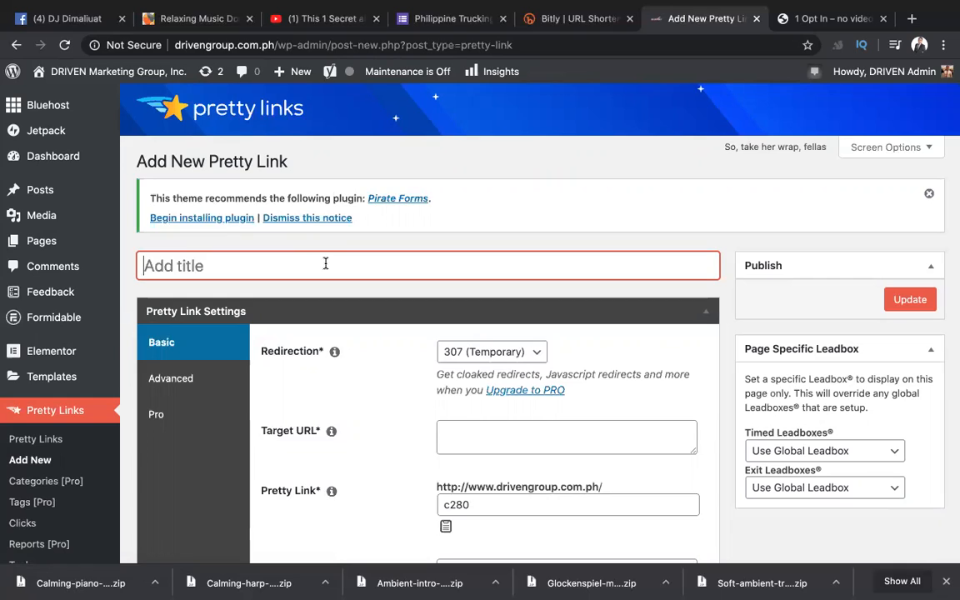
# Title the pretty link "Philippine Trucking Business Inquiries" and set its redirection to 301 (Permanent).
pyautogui.write('Philip')
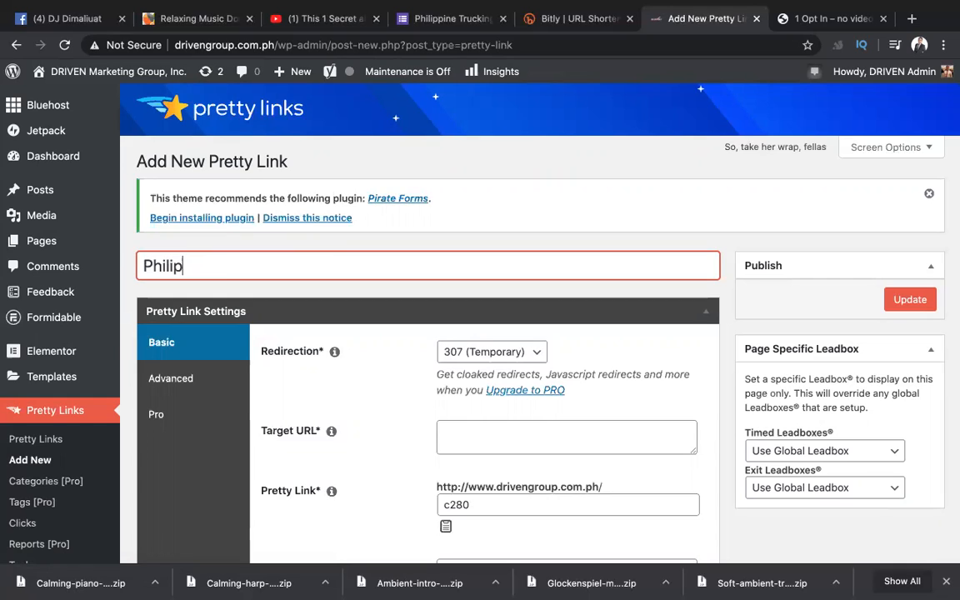
pyautogui.write('pine Tru')
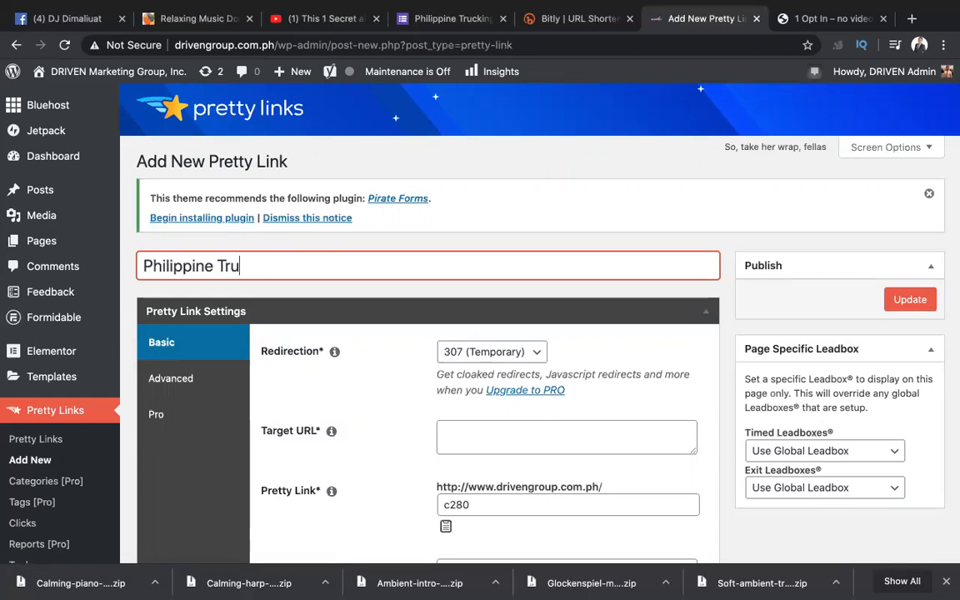
pyautogui.write('cking Busin')
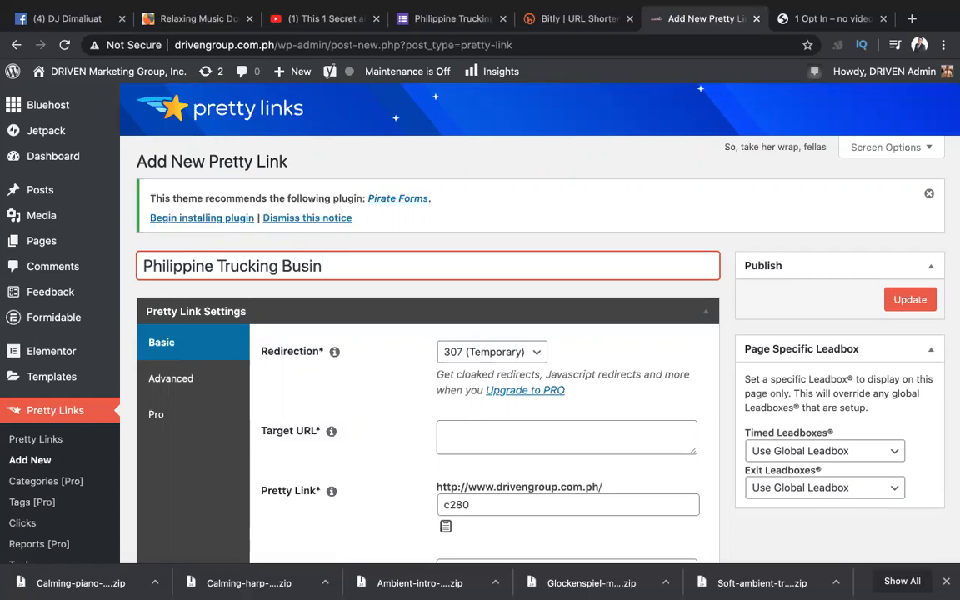
pyautogui.write('ess Inquiries')
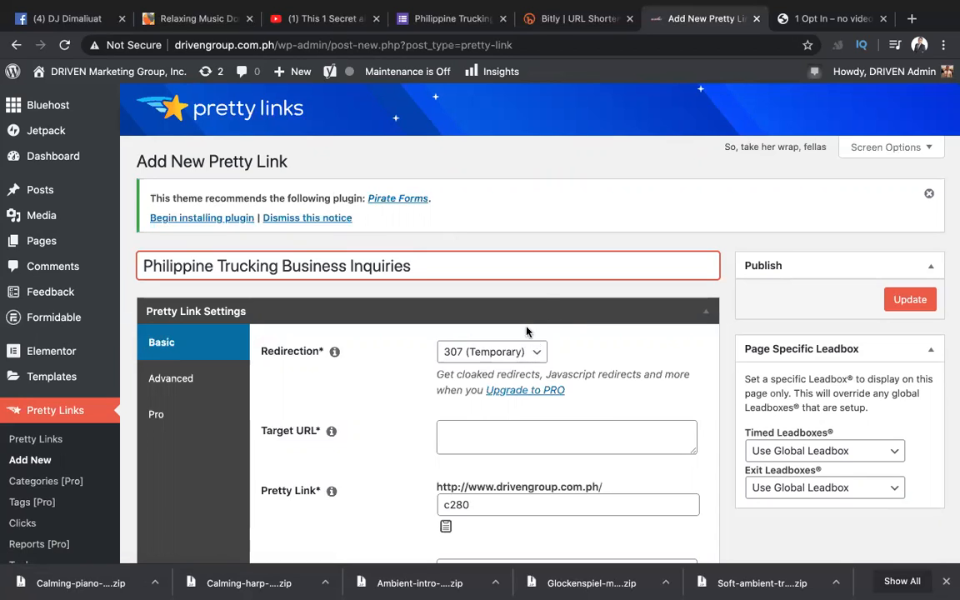
pyautogui.click(463, 349)
pyautogui.click(506, 381)
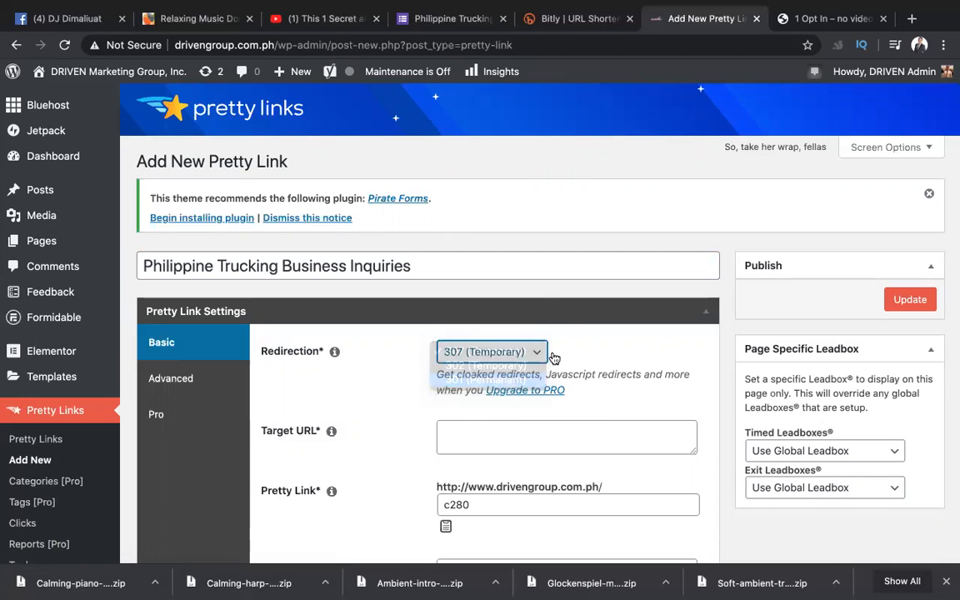
# Copy the unshortened link of the Philippine Trucking Business Inquiries Google Form and paste it as the pretty link's target URL.
pyautogui.scroll(-2, 587, 341)
pyautogui.click(549, 365)
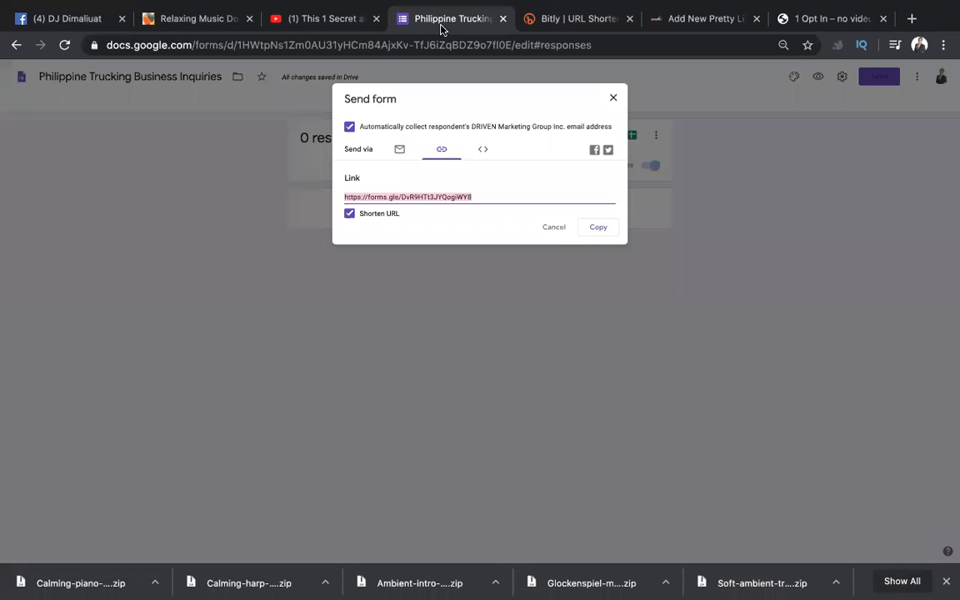
pyautogui.click(404, 23)
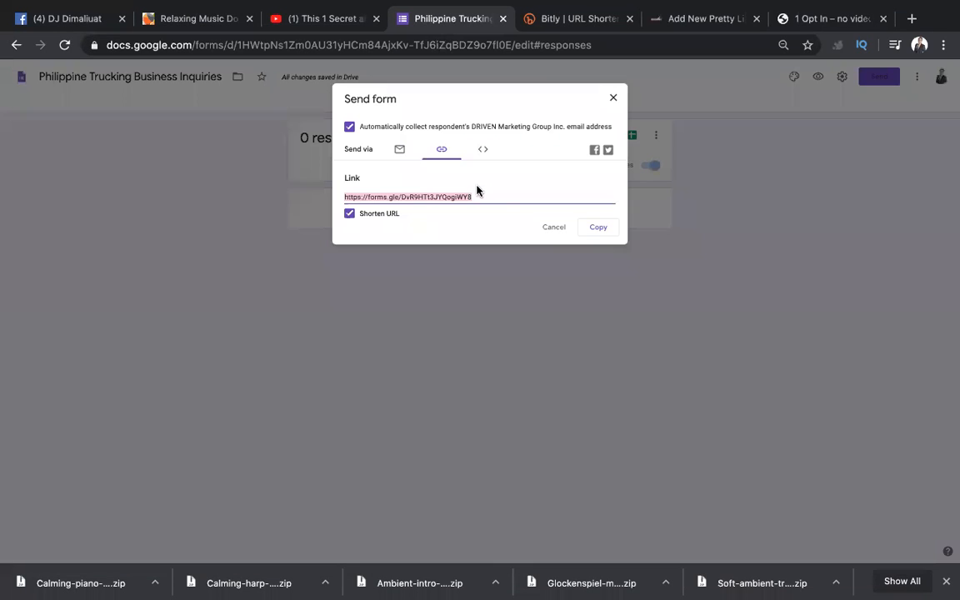
pyautogui.click(613, 98)
pyautogui.click(872, 84)
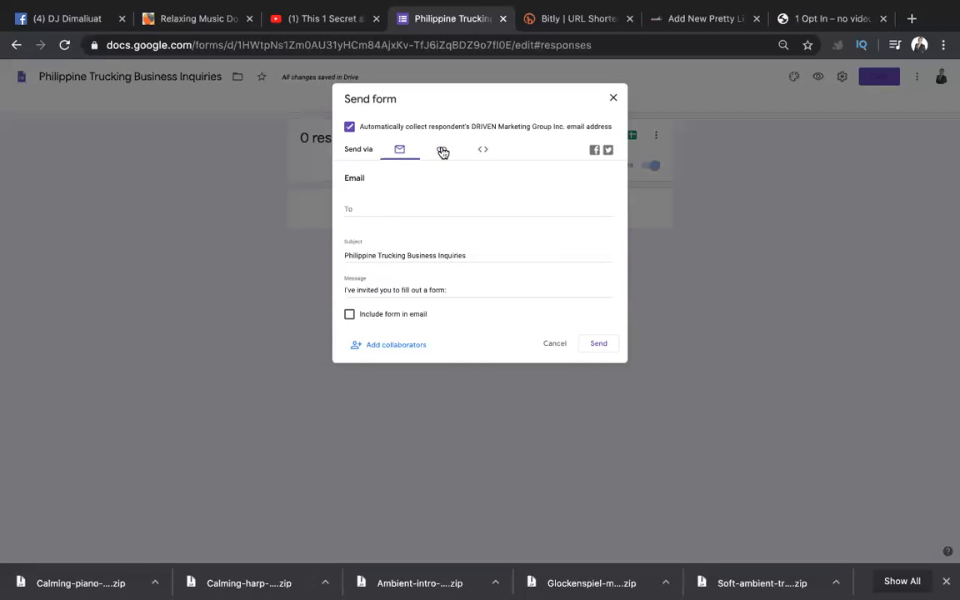
pyautogui.click(442, 149)
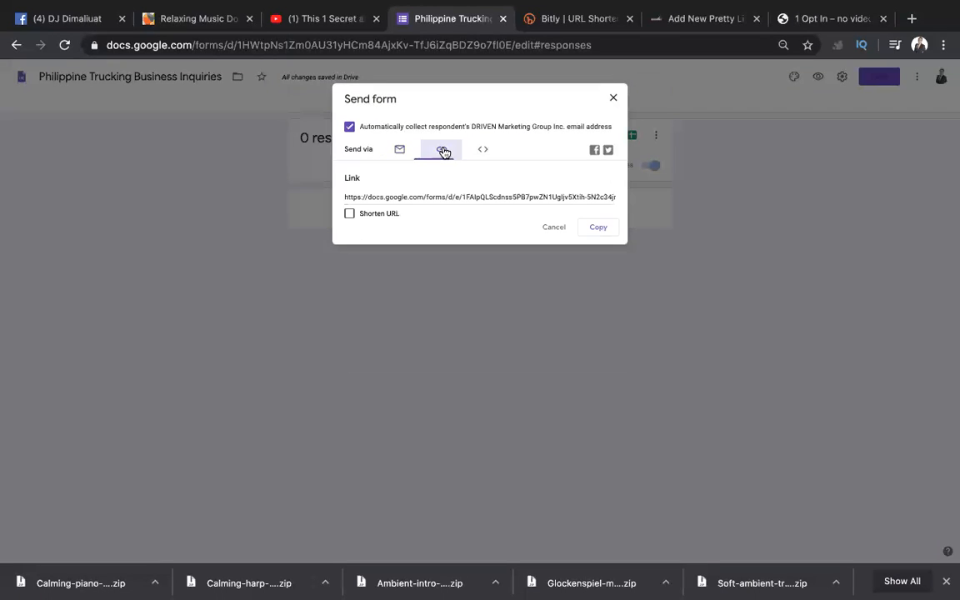
pyautogui.click(597, 227)
pyautogui.click(700, 20)
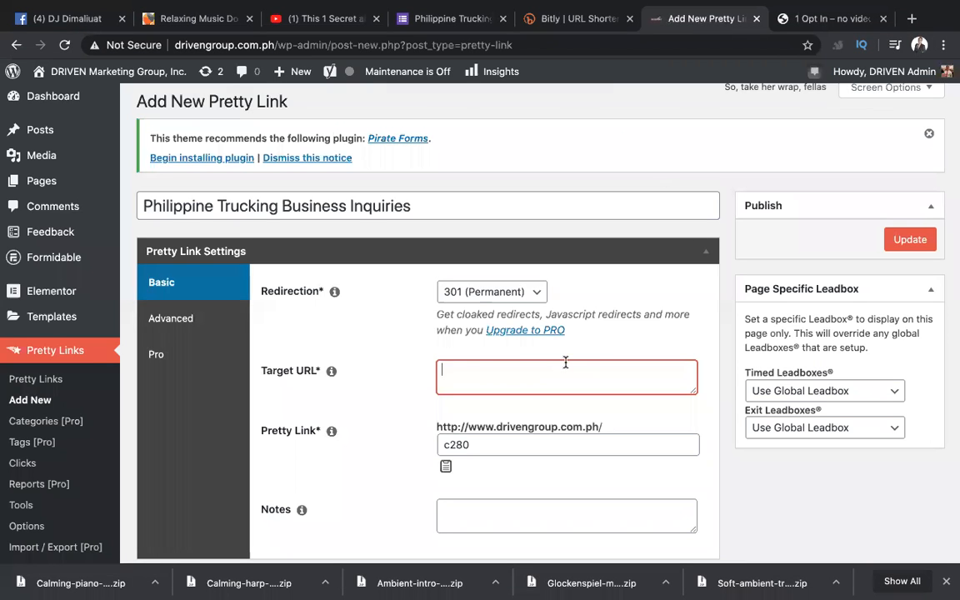
pyautogui.hotkey('ctrl', 'v')
pyautogui.scroll(-1, 617, 335)
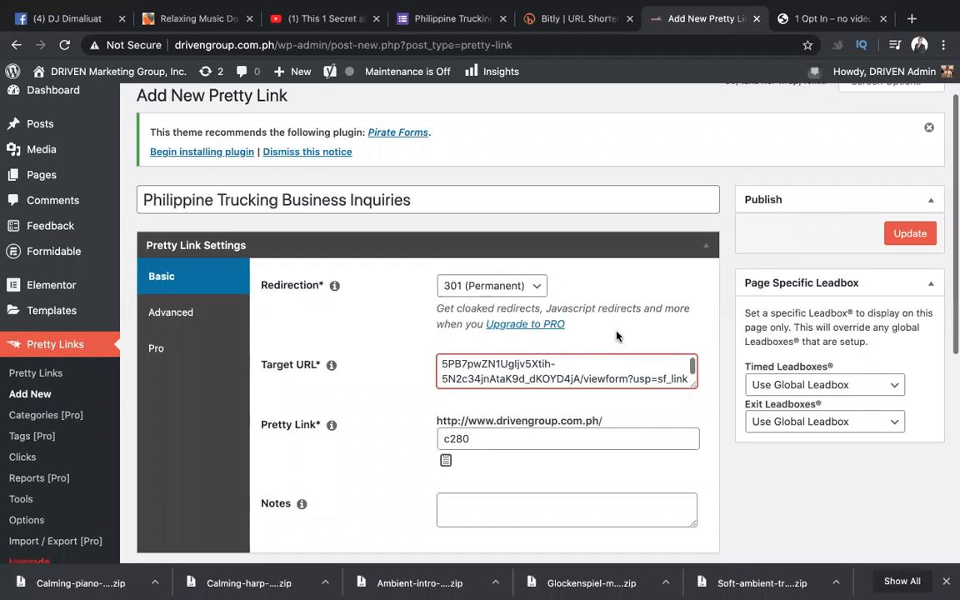
# Replace the default pretty link slug with "truckinginquiries".
pyautogui.scroll(-2, 617, 336)
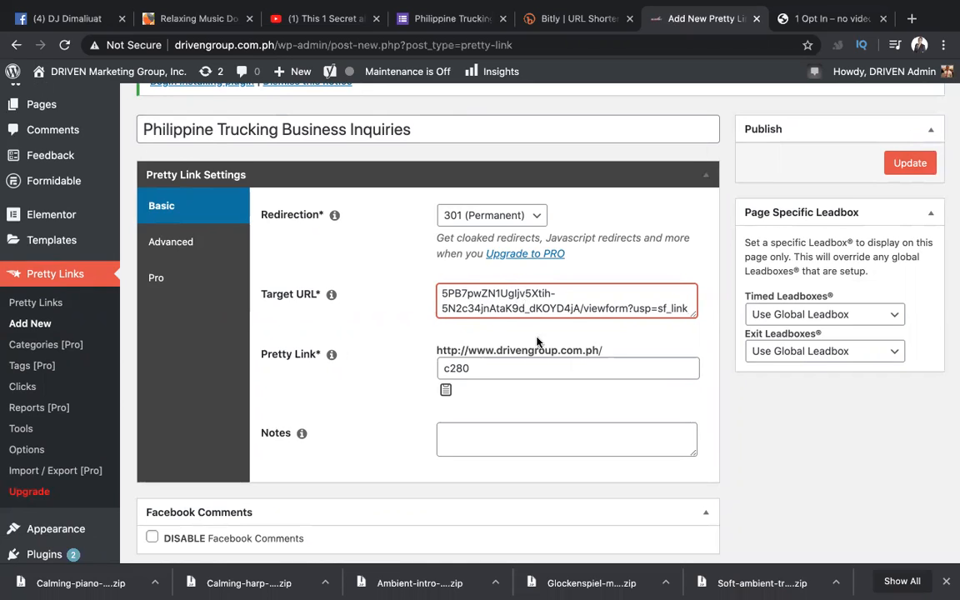
pyautogui.press('Tab')
pyautogui.press('BackSpace')
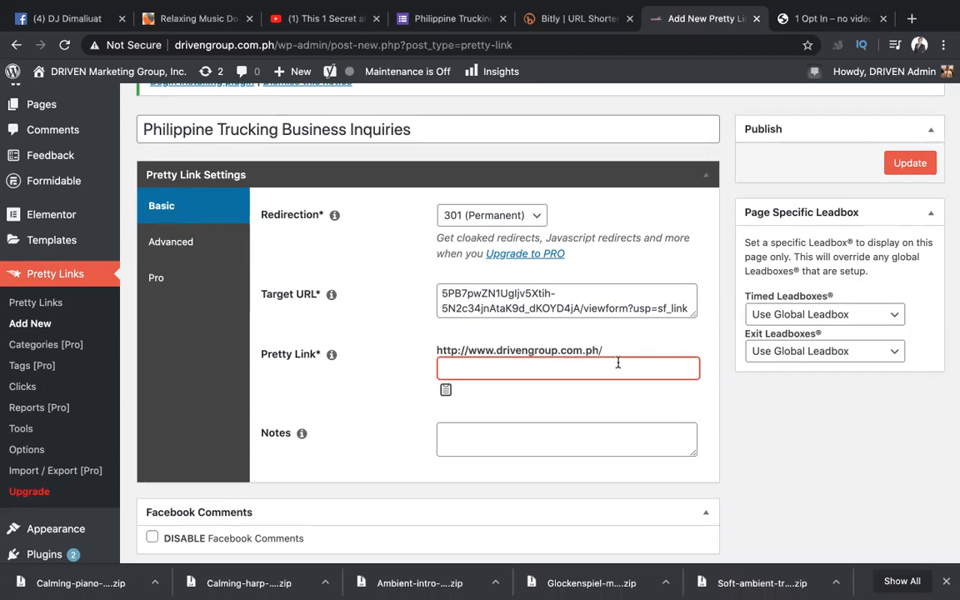
pyautogui.write('truckin')
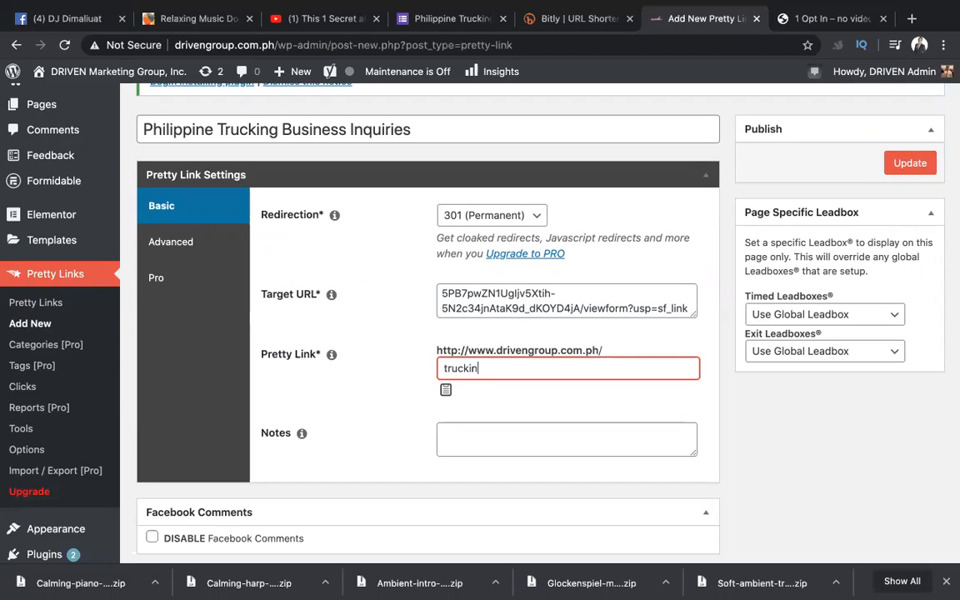
pyautogui.write('ginquiries')
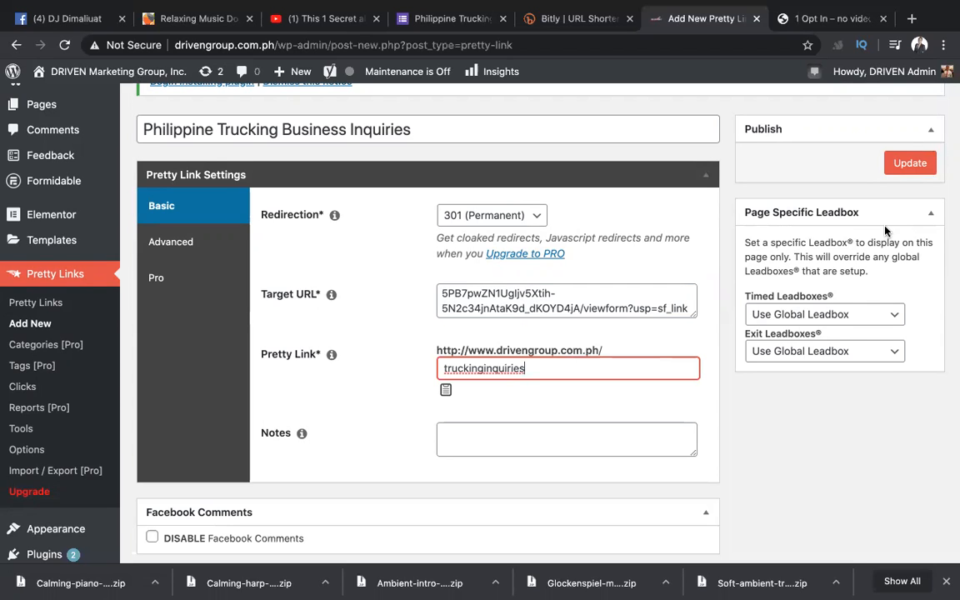
# Check the completed link settings and publish the pretty link.
pyautogui.scroll(-3, 687, 332)
pyautogui.scroll(4, 687, 332)
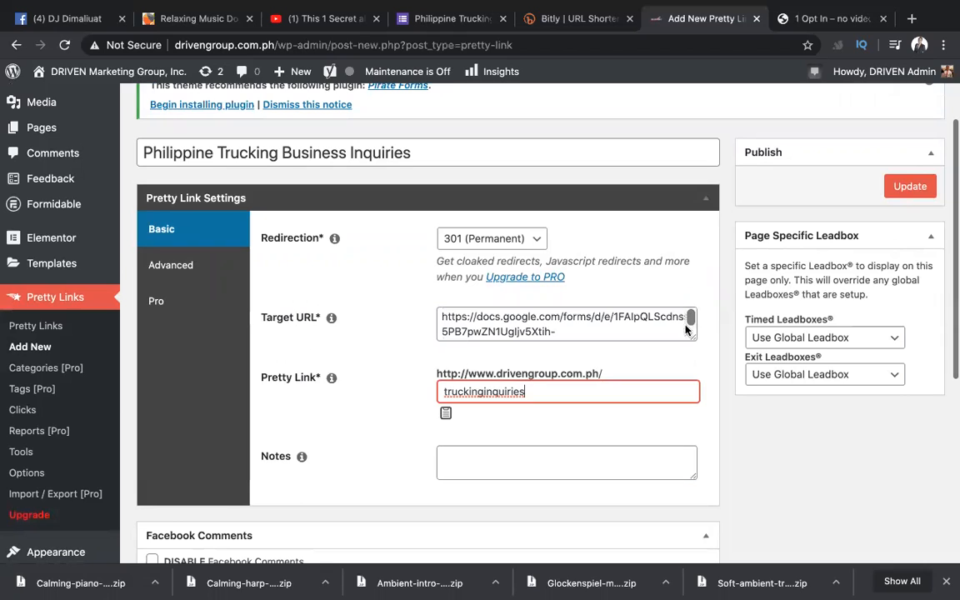
pyautogui.click(901, 192)
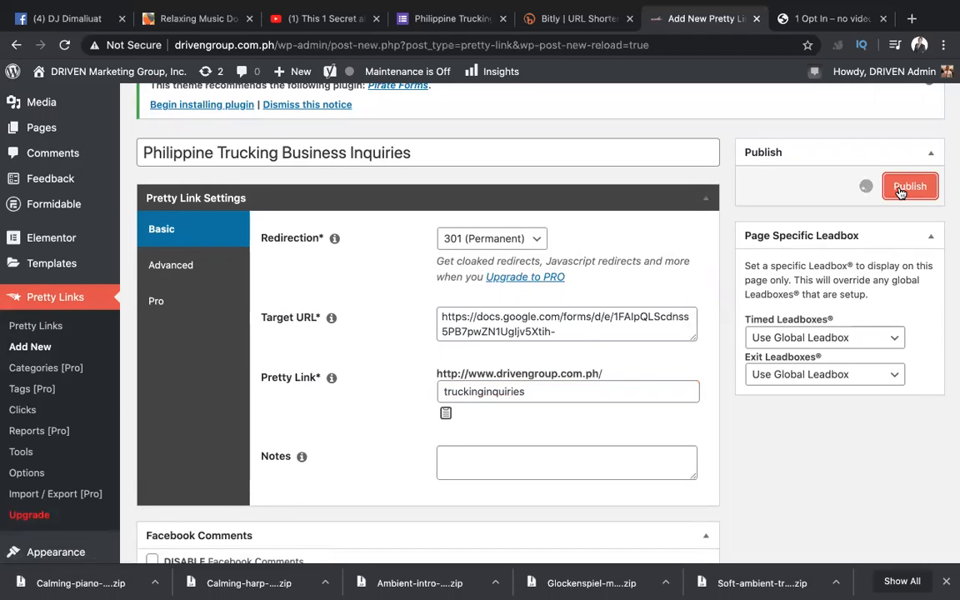
pyautogui.click(909, 187)
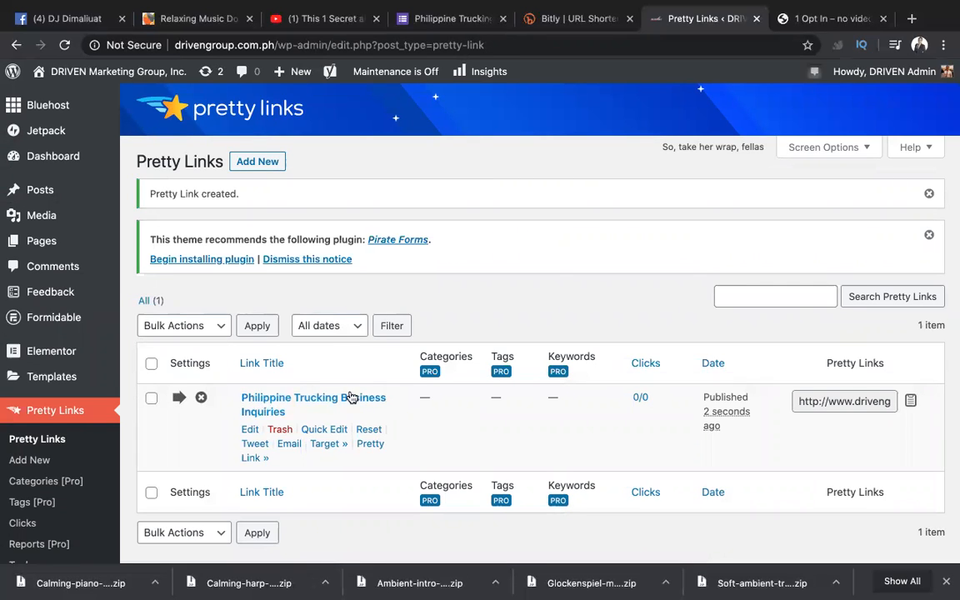
# Copy the short URL of the Philippine Trucking Business Inquiries link from the Pretty Links list.
pyautogui.scroll(-1, 375, 397)
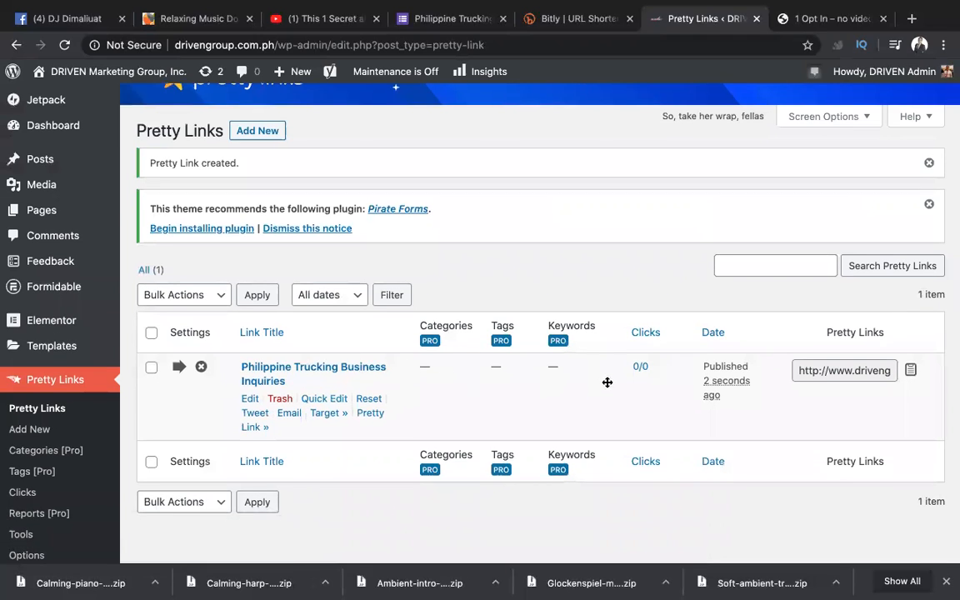
pyautogui.scroll(-1, 476, 386)
pyautogui.click(842, 353)
pyautogui.click(911, 355)
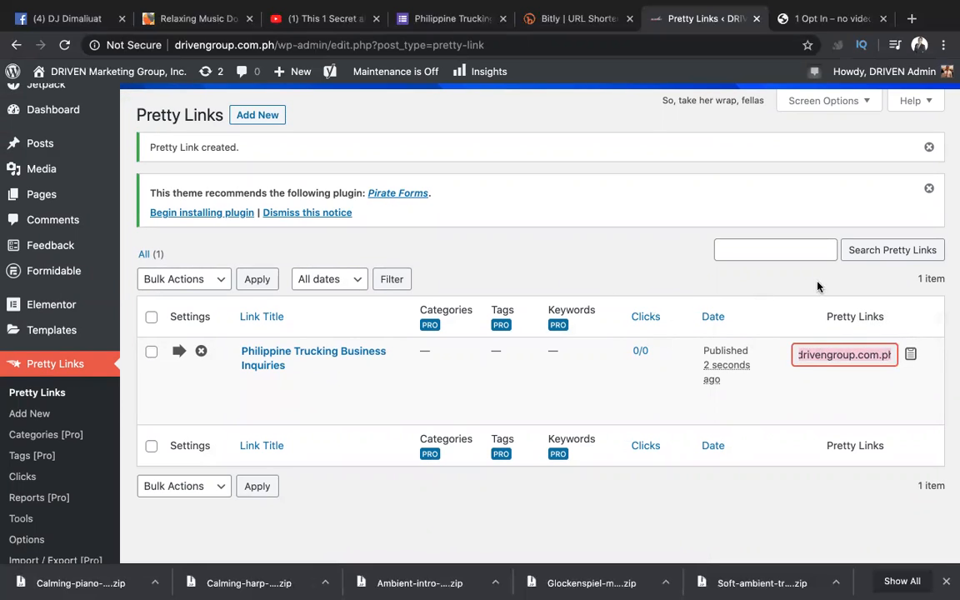
pyautogui.rightClick(861, 356)
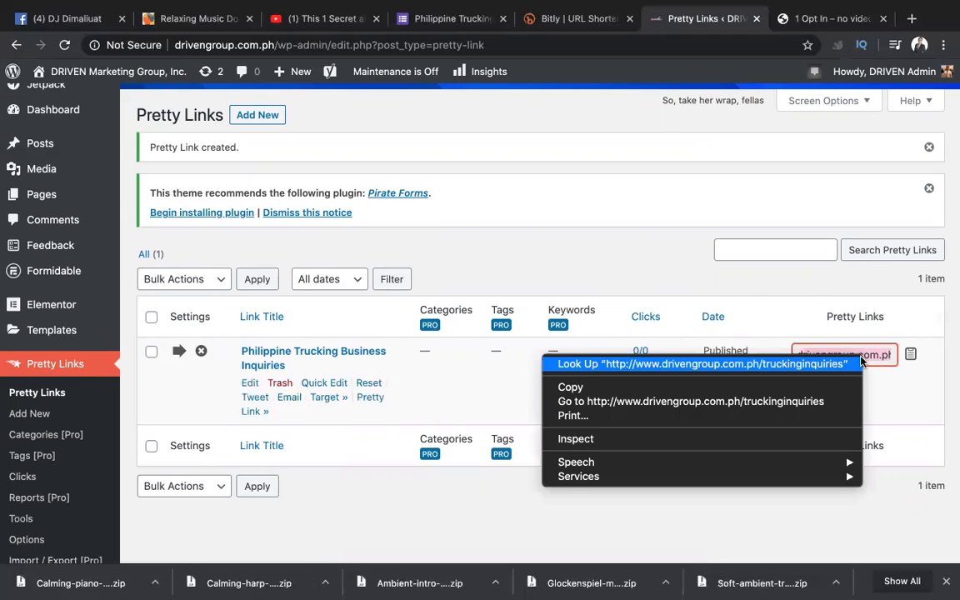
pyautogui.click(750, 388)
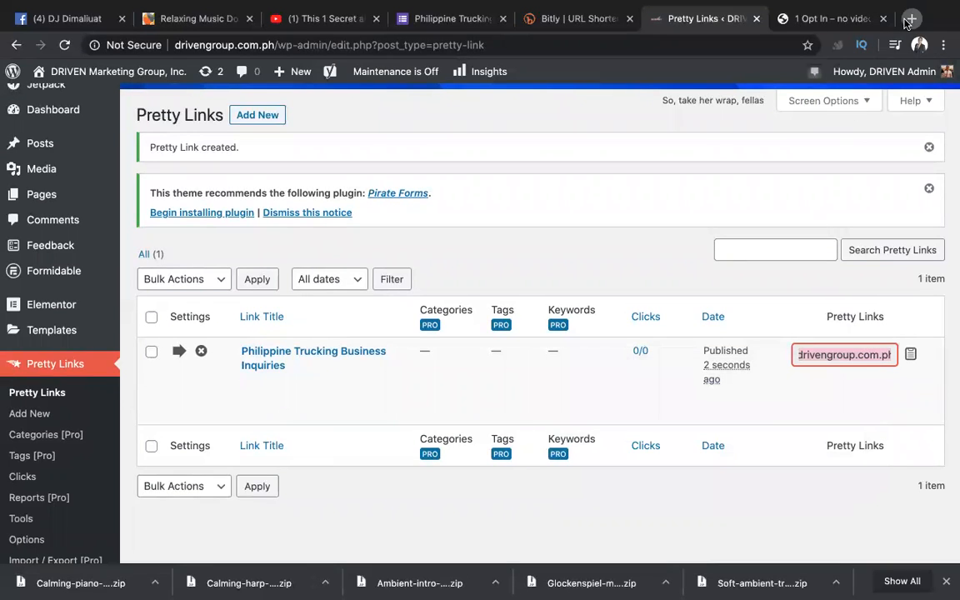
# Open the copied short link in a new browser tab and look through the form it leads to.
pyautogui.press('super+t')
pyautogui.press('super+v')
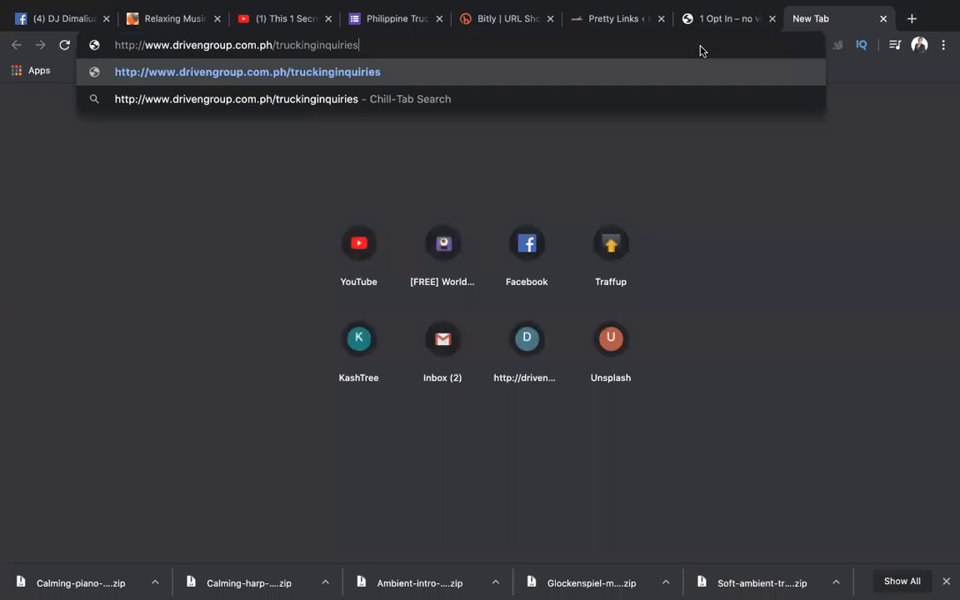
pyautogui.press('Return')
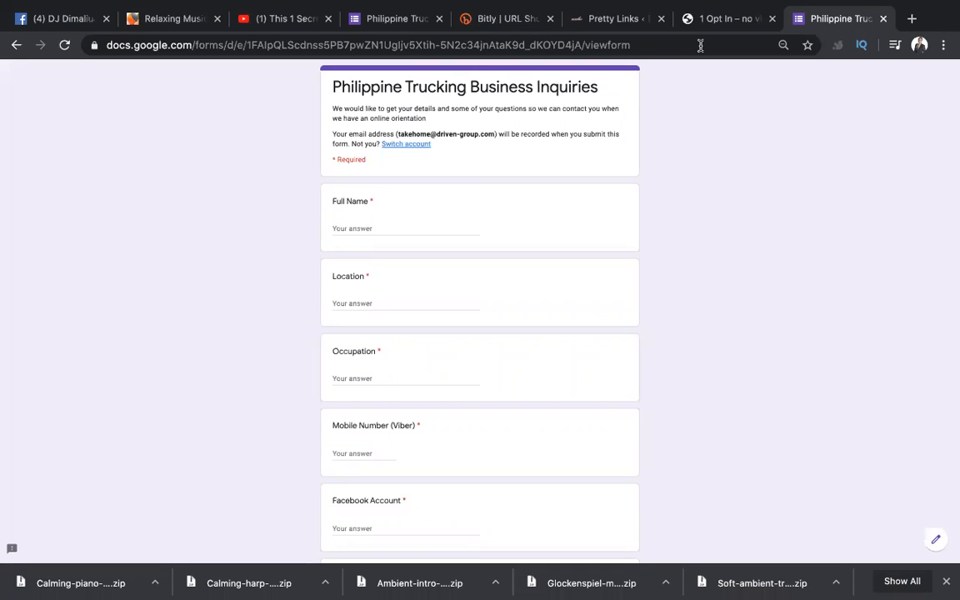
pyautogui.scroll(-4, 559, 329)
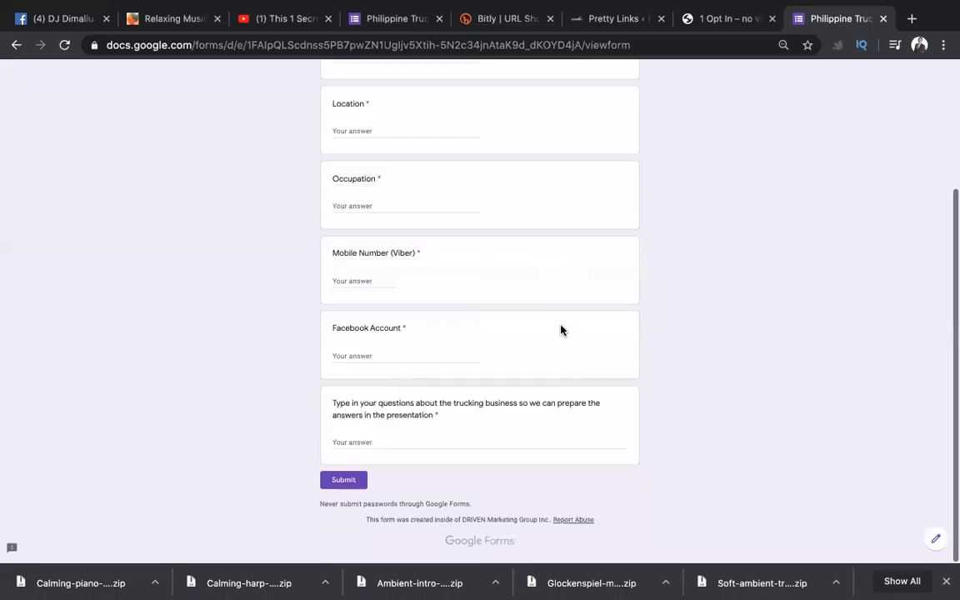
pyautogui.scroll(5, 561, 331)
pyautogui.scroll(-1, 561, 331)
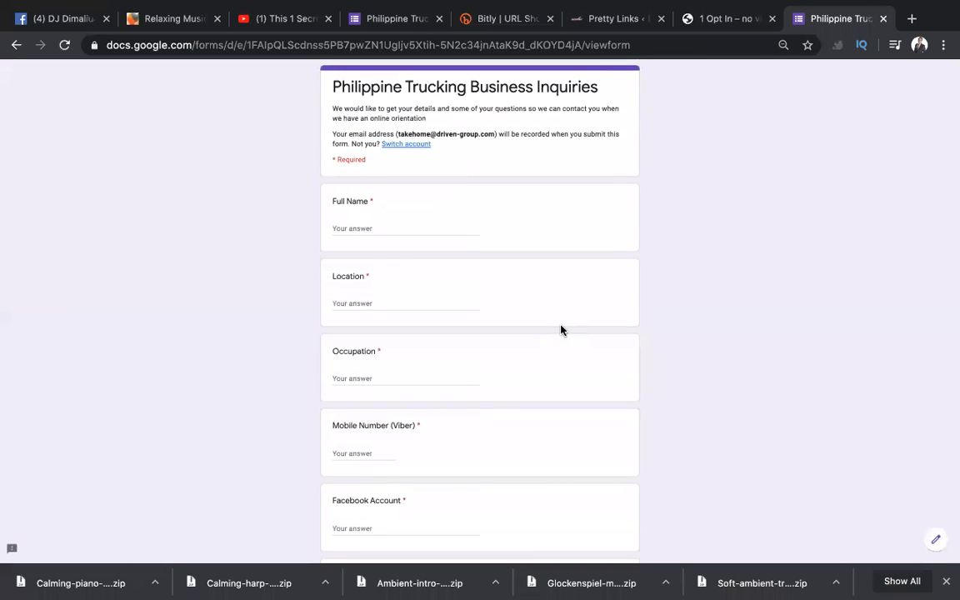